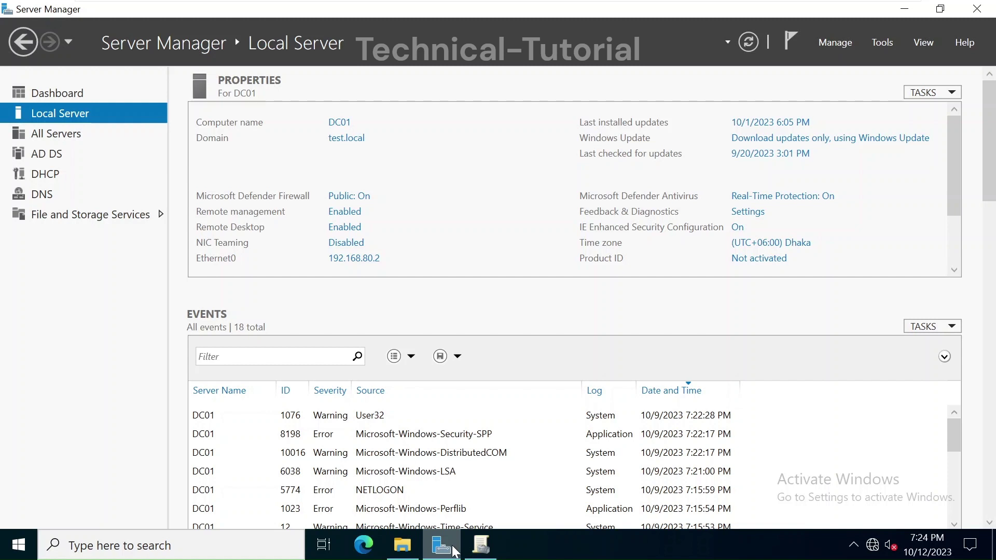
Step: Open File Explorer on drive C and add a new folder named 'Share' at its root
mouse_move(409, 556)
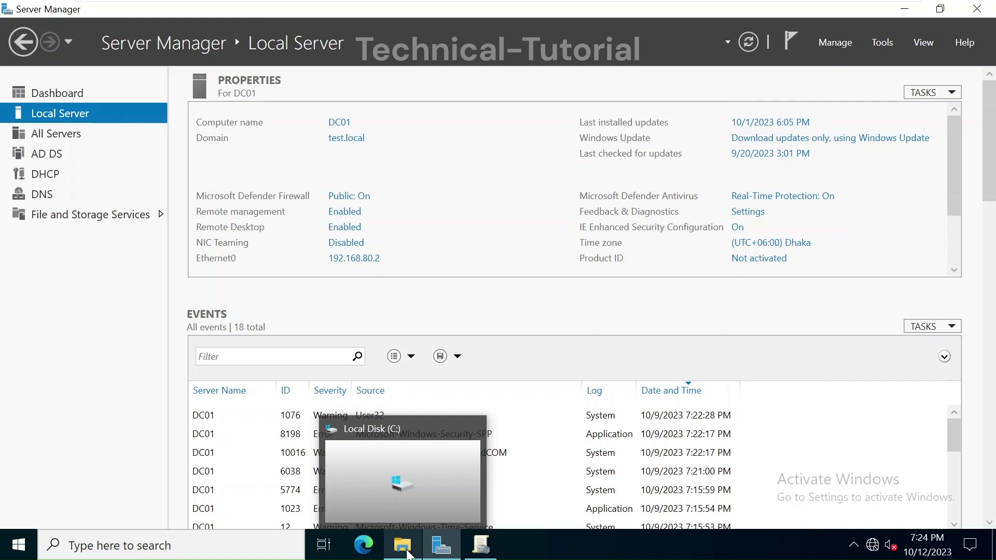
click(409, 554)
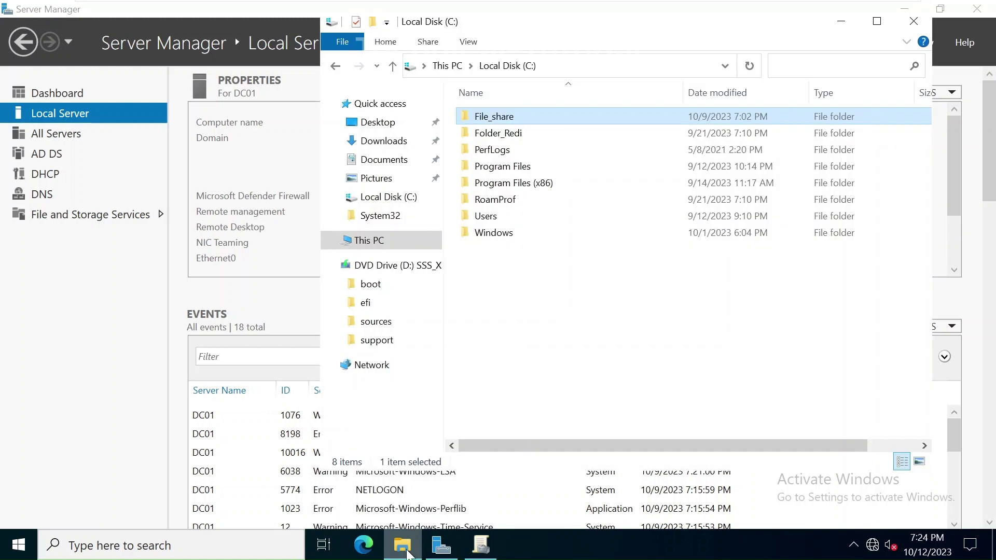
right_click(540, 345)
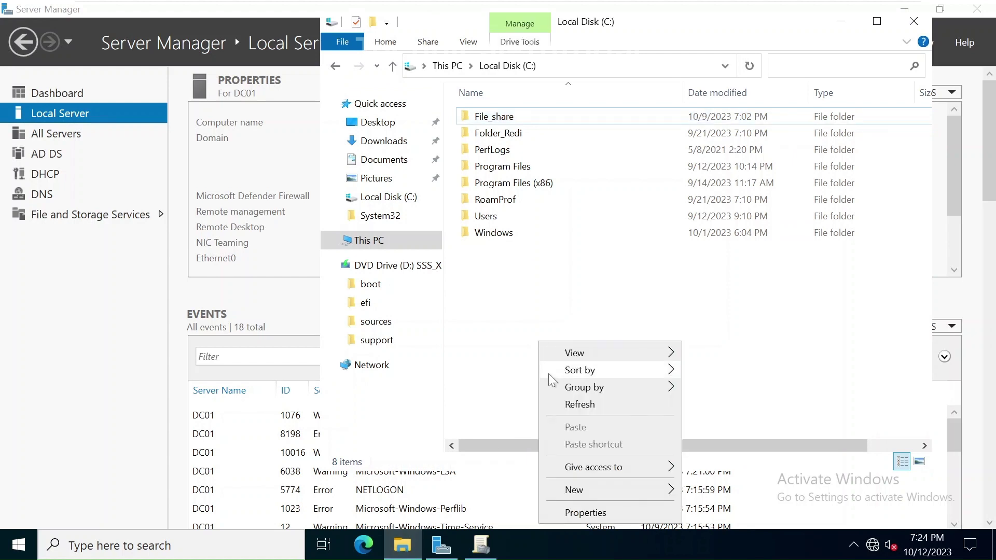
mouse_move(570, 491)
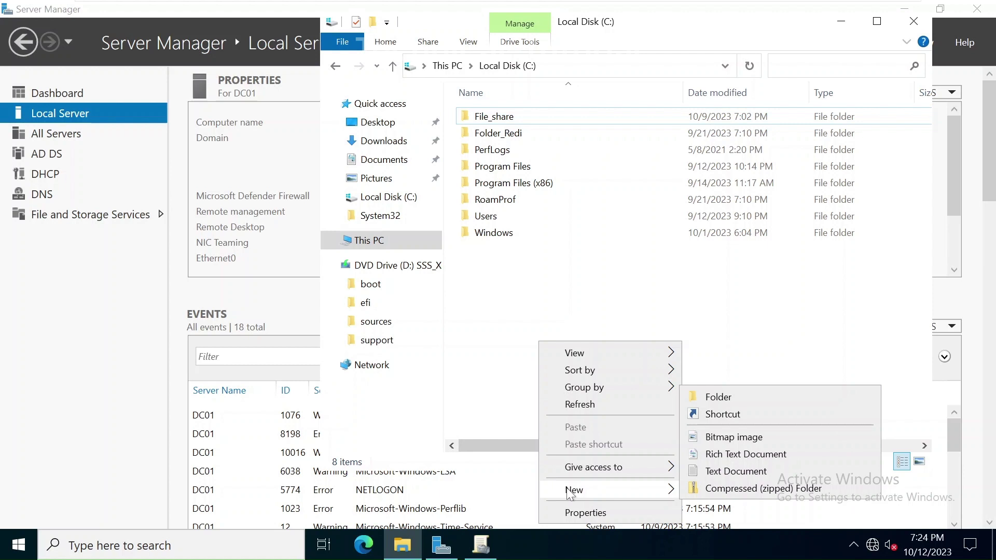
click(756, 396)
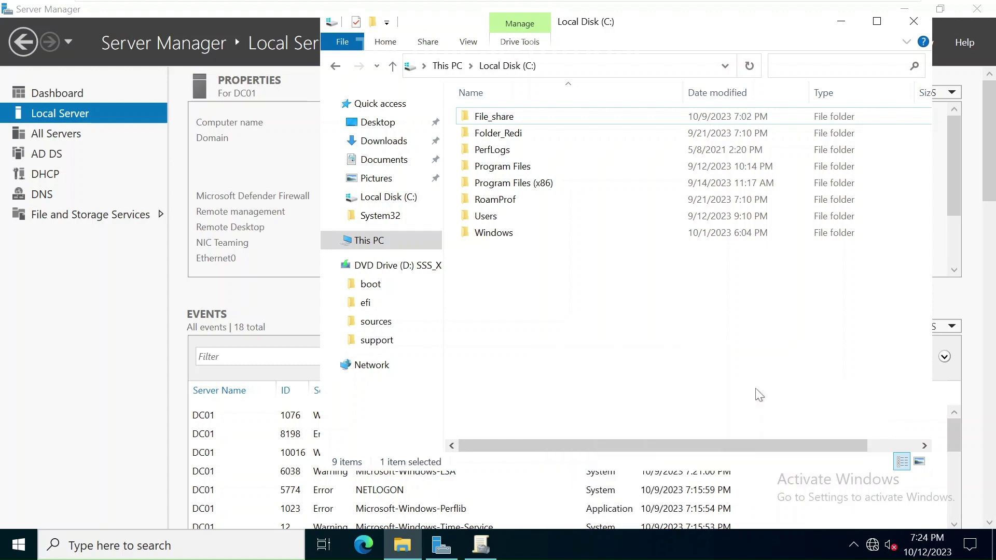
text(Share)
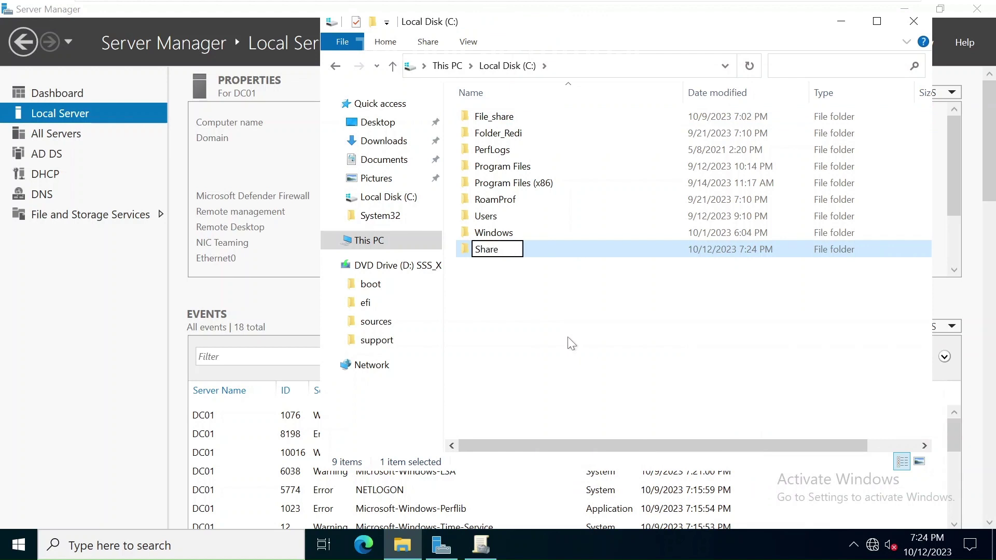
key(Return)
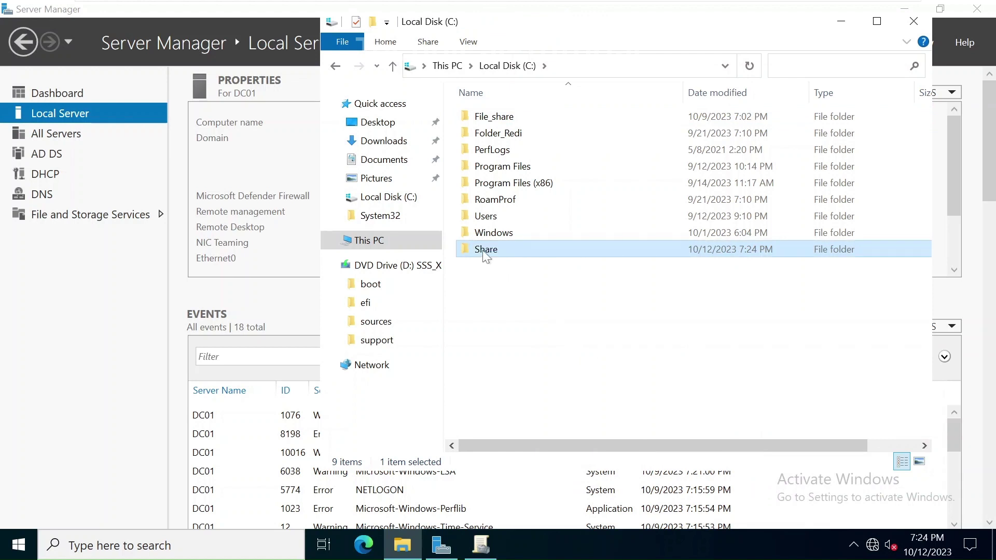
Step: Turn on Advanced Sharing for the Share folder from its Properties
right_click(486, 256)
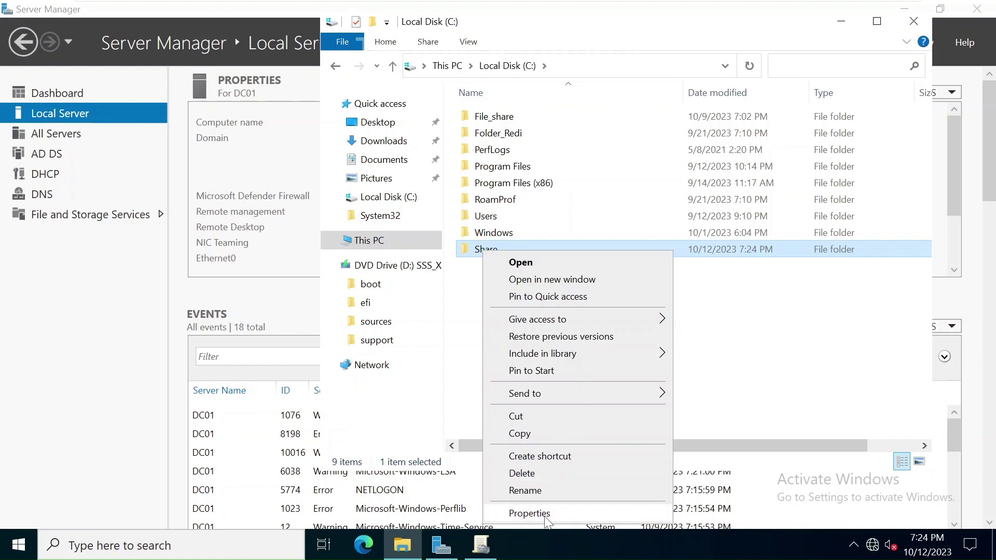
click(545, 514)
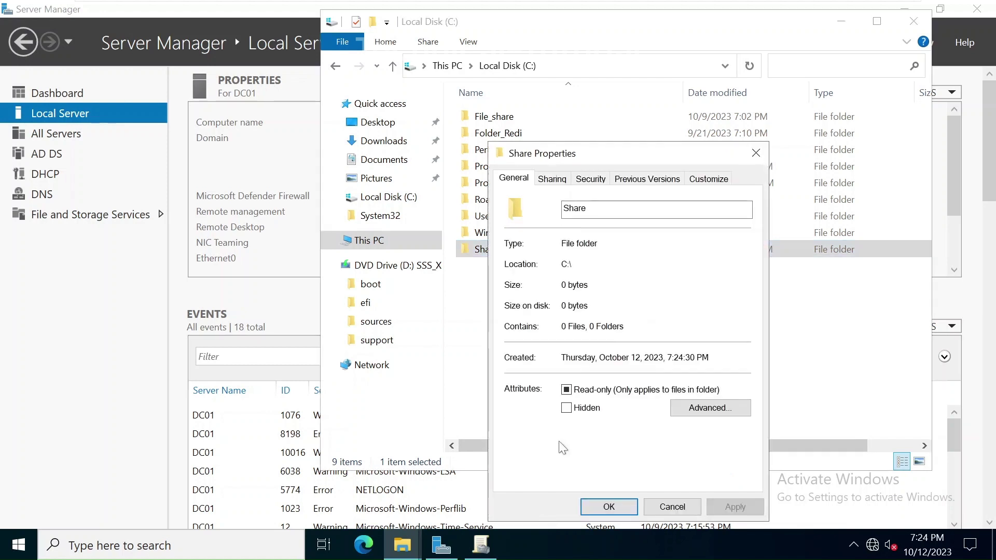
click(563, 181)
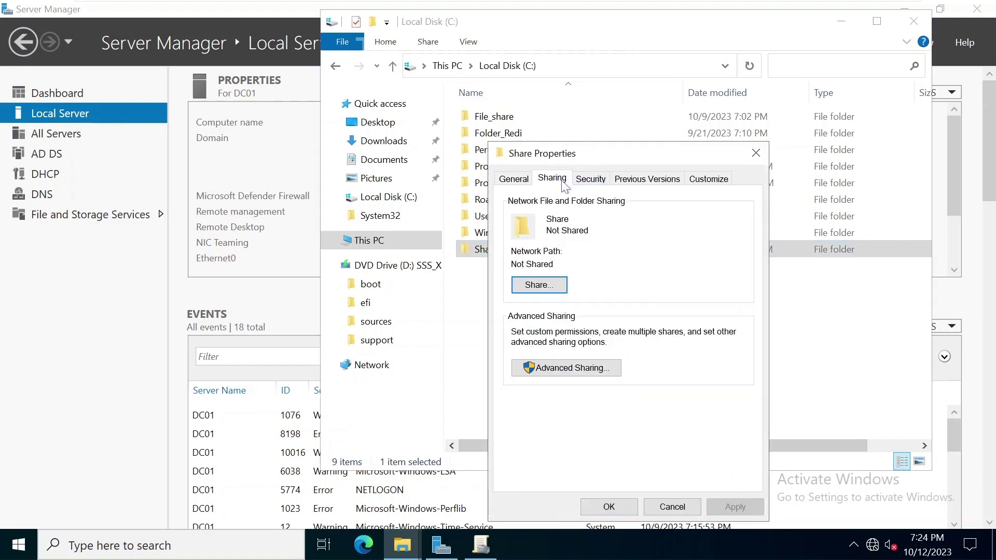
click(578, 370)
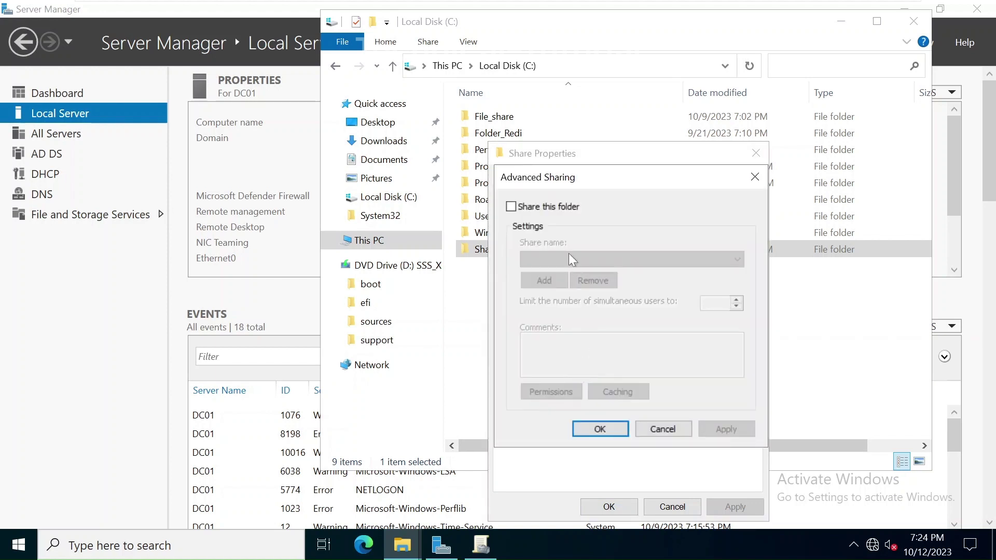
click(525, 208)
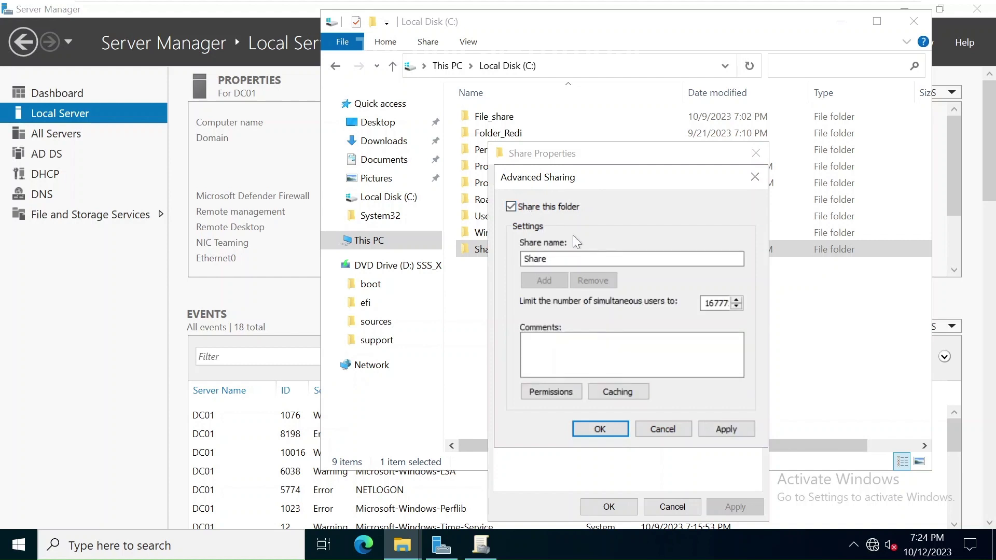
click(601, 429)
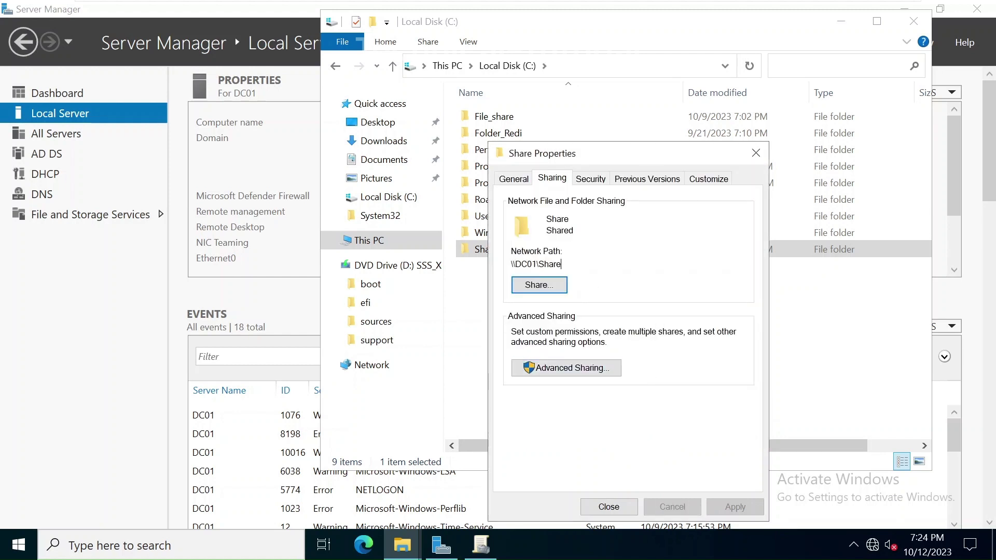
Step: Copy the folder's network path \\DC01\Share
drag(563, 265, 507, 265)
key(ctrl+c)
key(Right)
Step: Disable inheritance on Share, converting inherited permissions into explicit entries
click(597, 182)
click(708, 447)
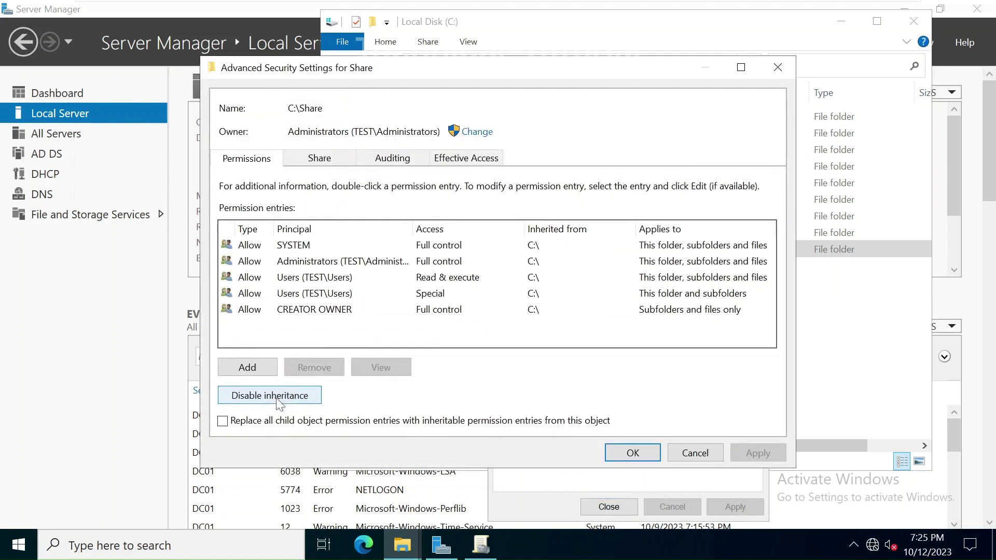
click(278, 395)
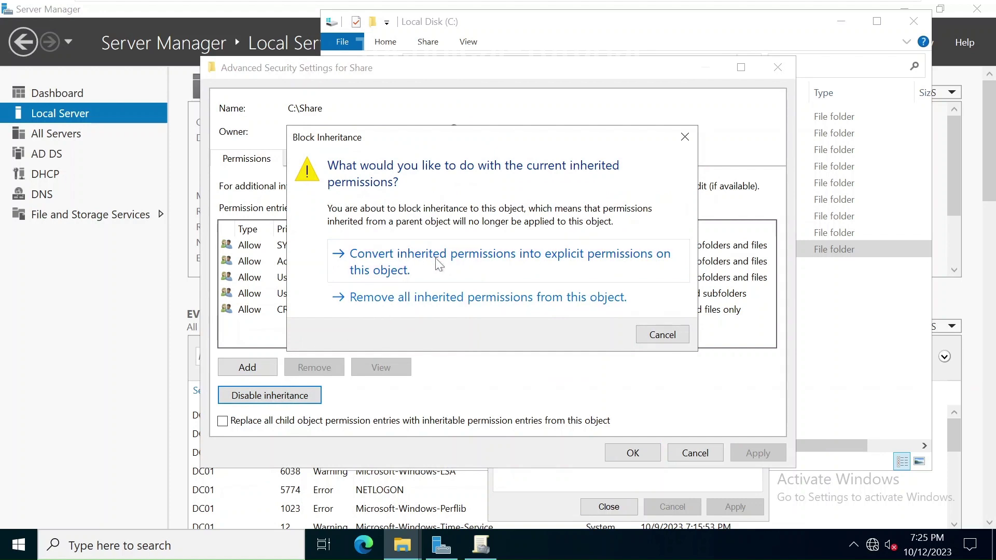
click(439, 258)
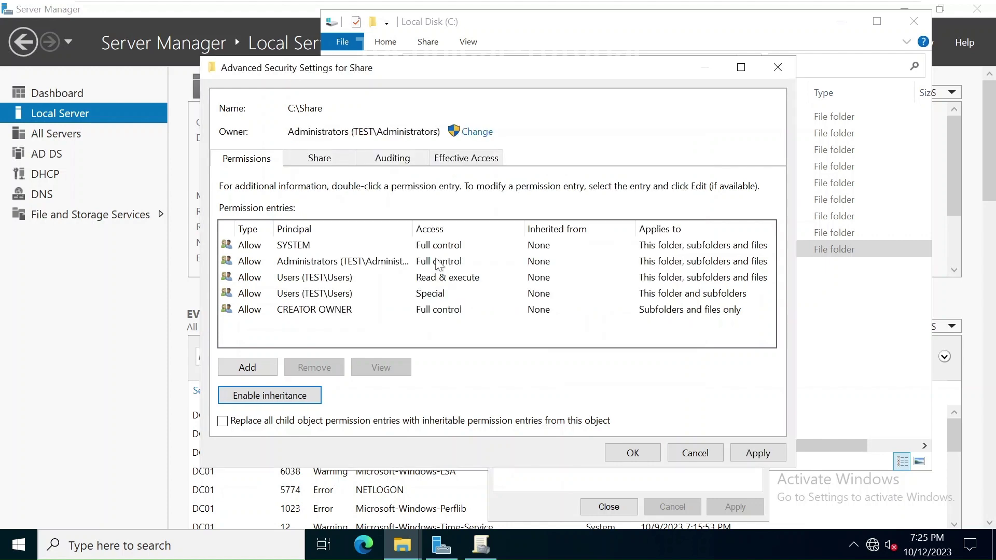
Step: Remove the Users Read & execute and Users Special permission entries
click(340, 283)
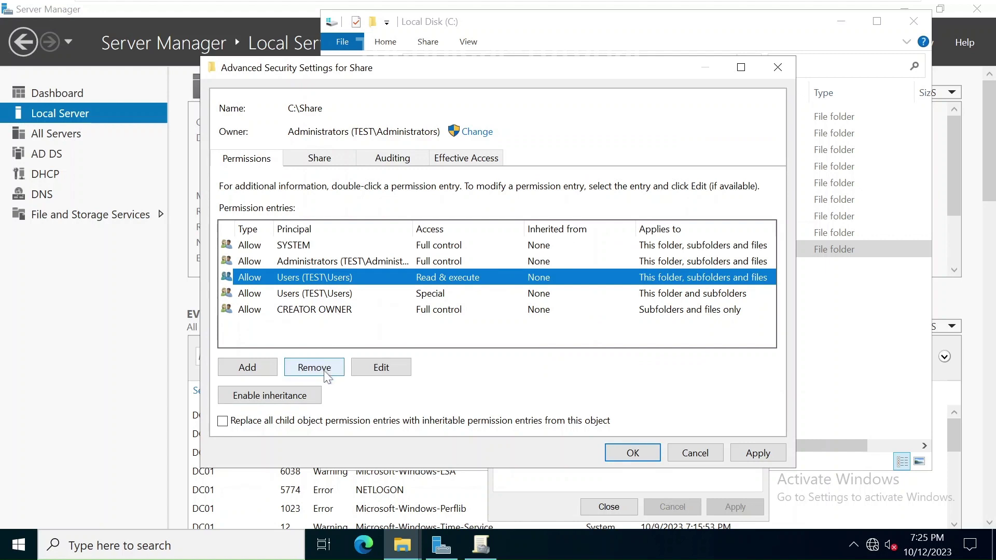
click(326, 373)
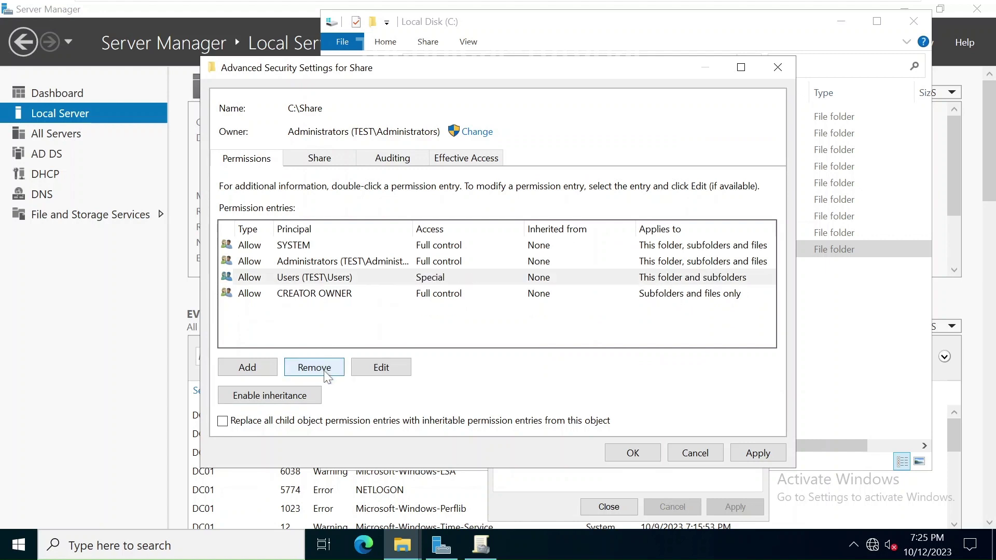
click(325, 279)
click(331, 369)
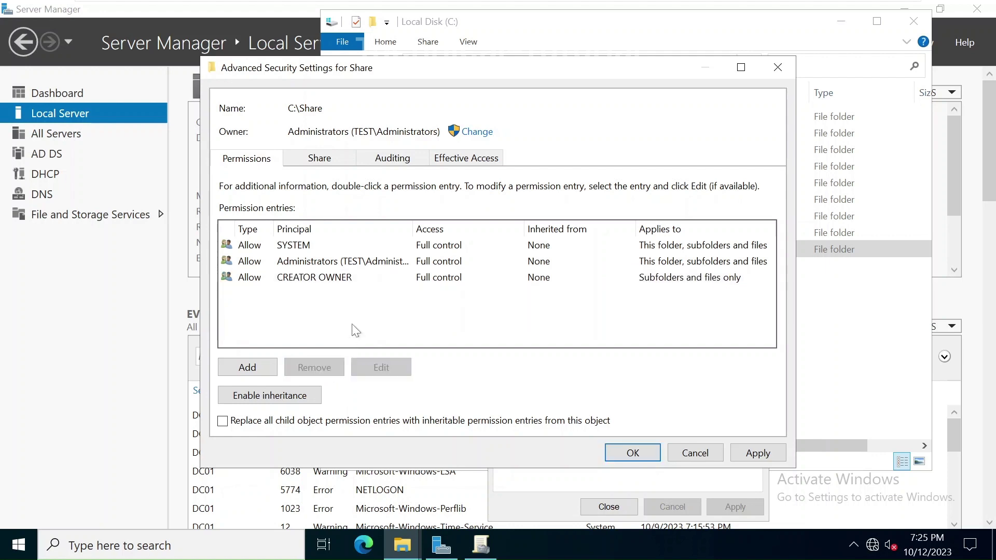
Step: Add a permission entry for the hr_test group with Modify access
click(255, 366)
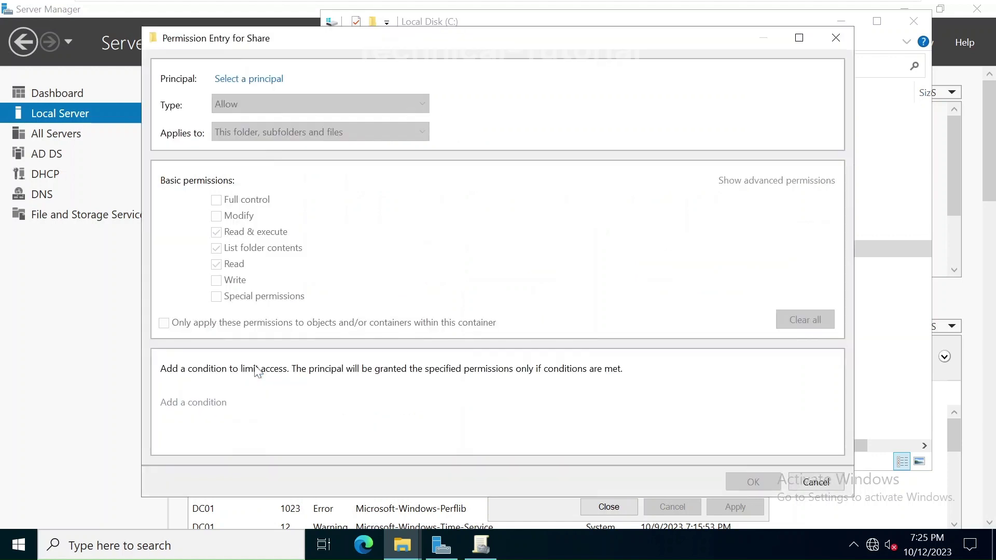
click(263, 80)
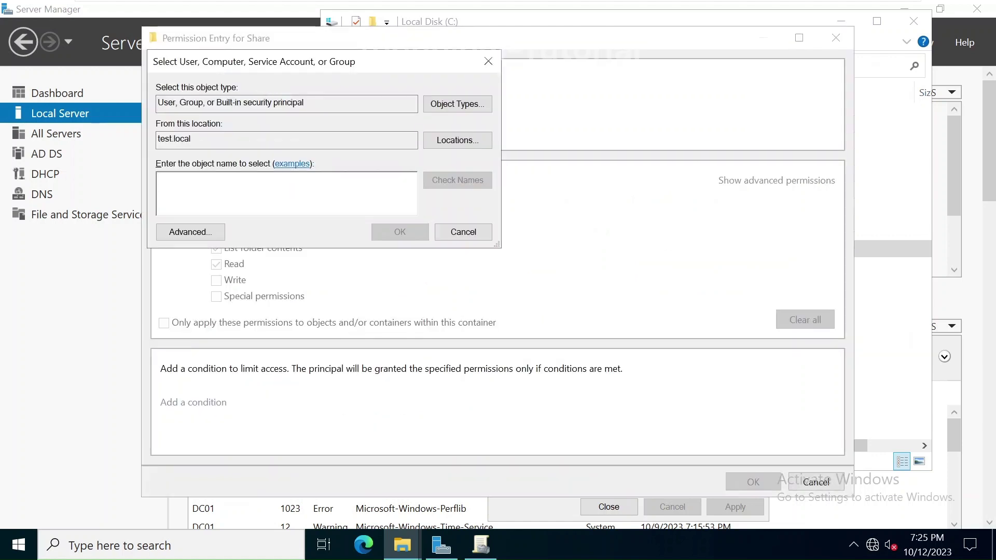
text(hr)
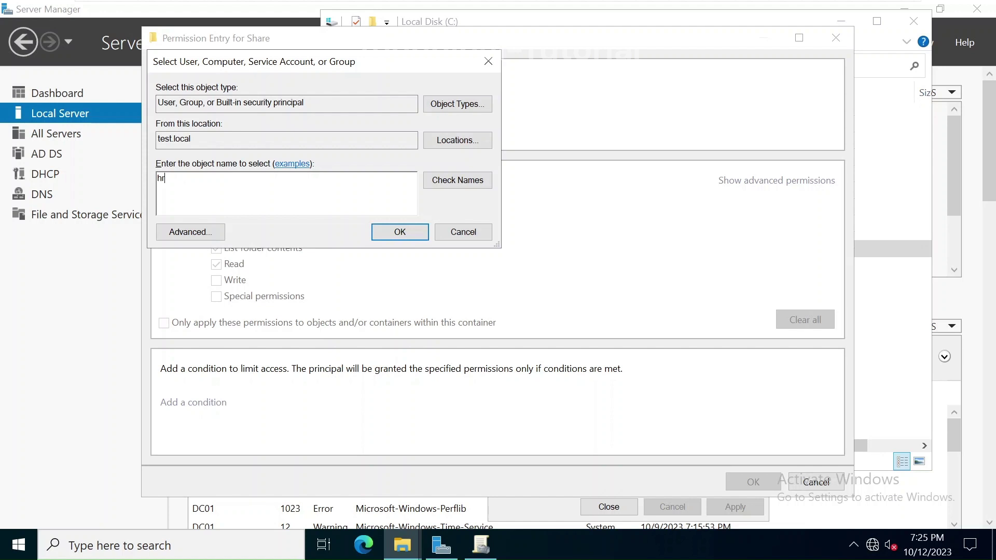
click(472, 183)
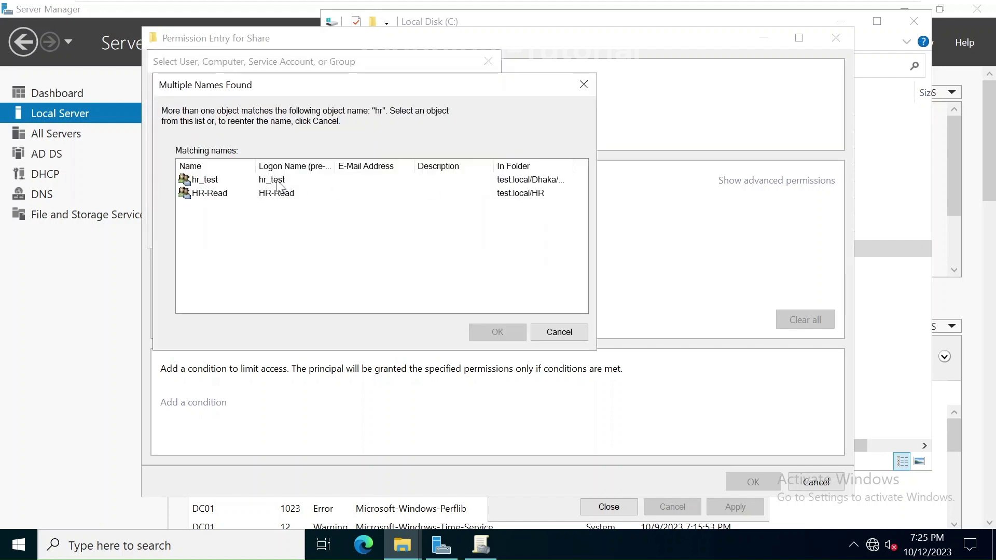
click(218, 182)
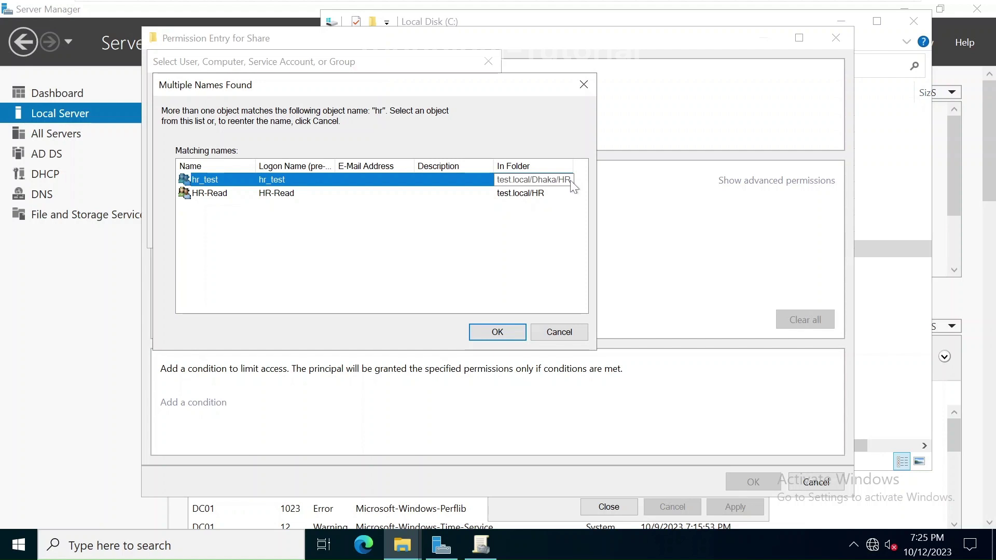
click(497, 332)
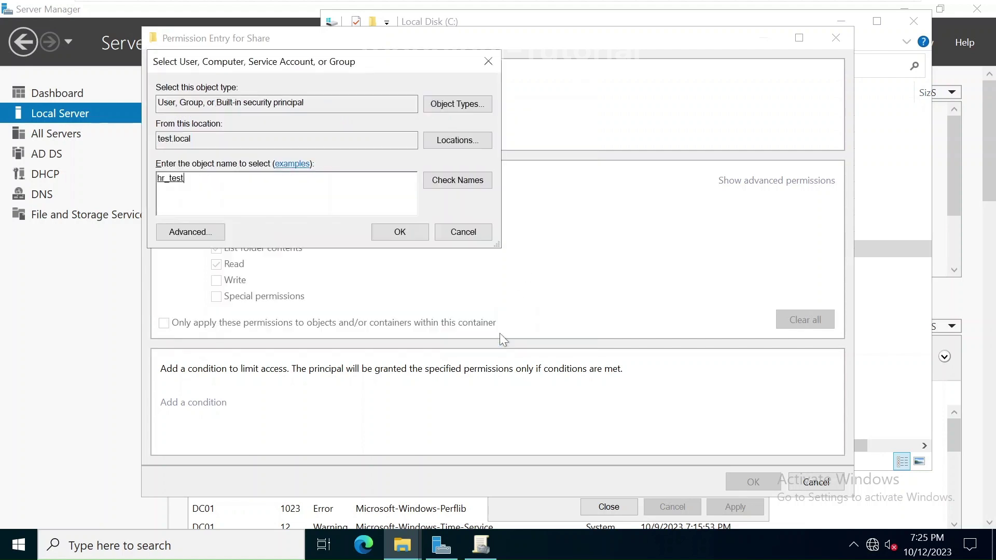
click(412, 232)
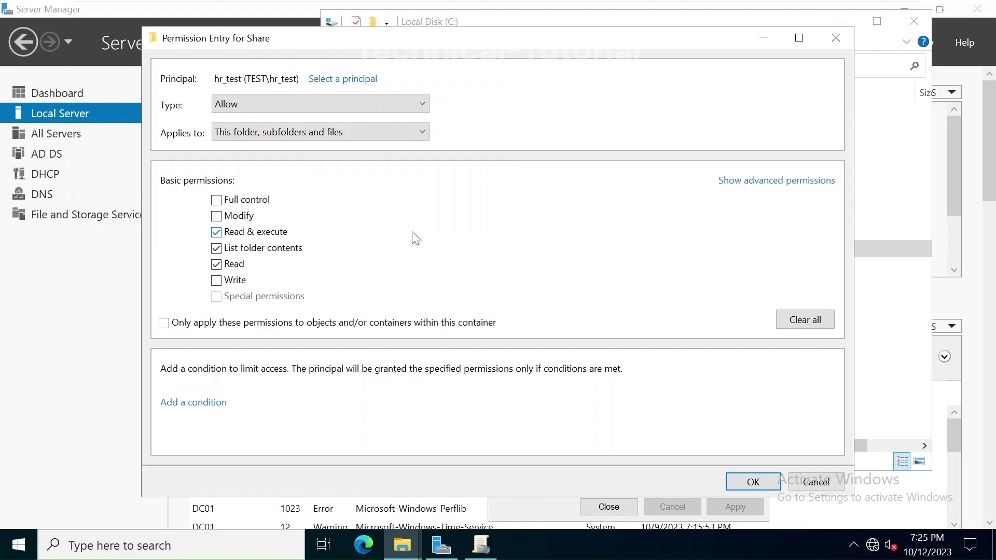
click(235, 220)
Step: Confirm the hr_test entry, apply the permissions and close the Share properties
click(801, 181)
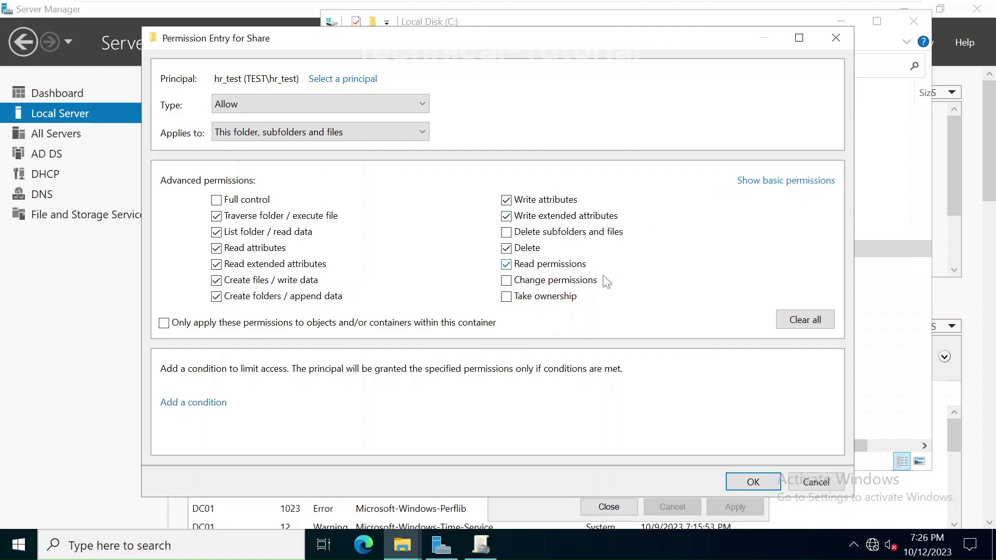
click(749, 483)
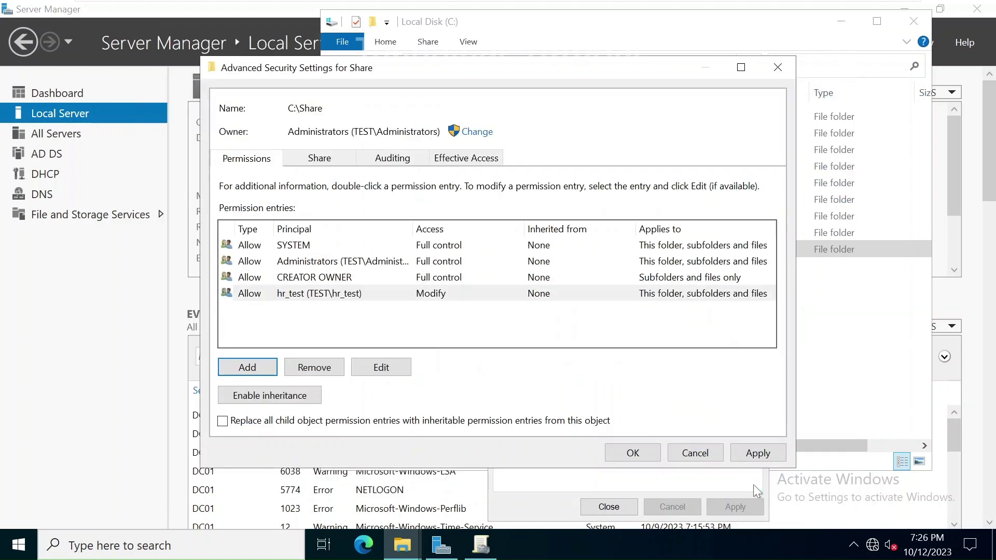
click(758, 453)
click(633, 454)
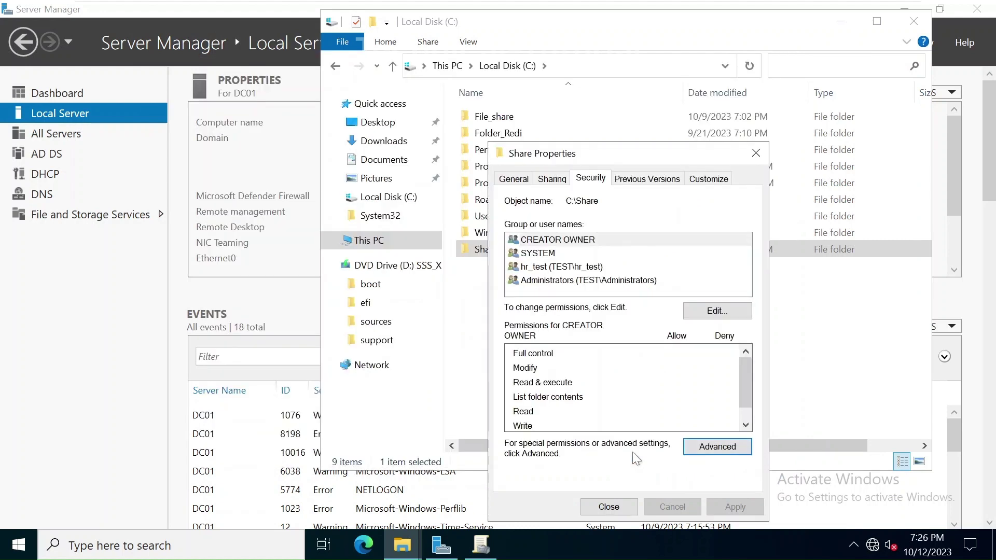
click(612, 508)
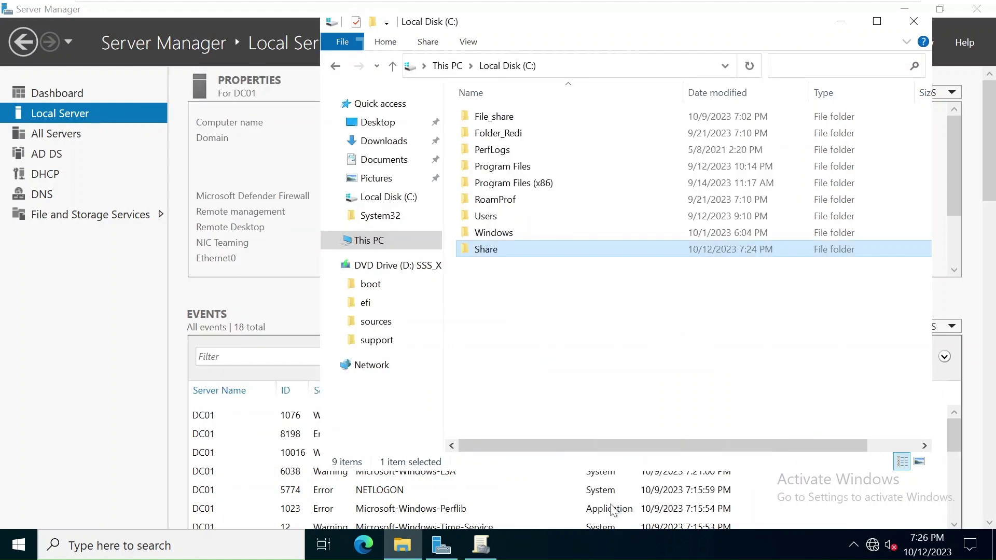
click(532, 338)
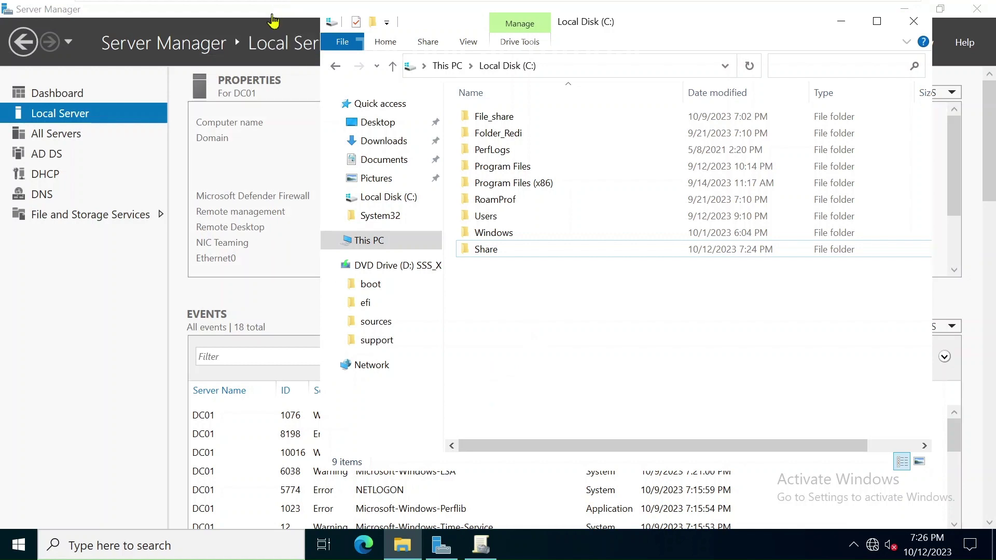
click(271, 8)
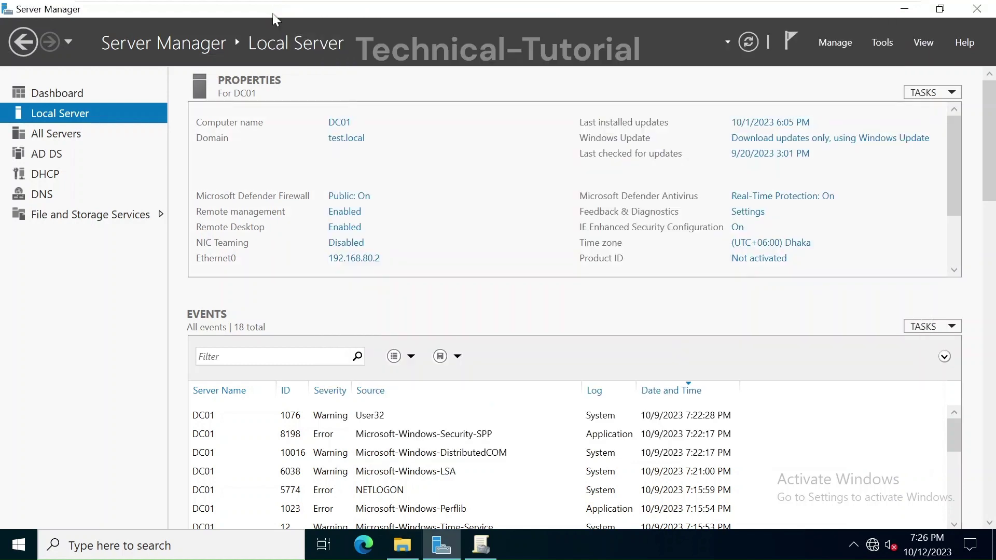
Step: Launch Active Directory Users and Computers, open Dhaka > HR and review hr_test's members
click(888, 45)
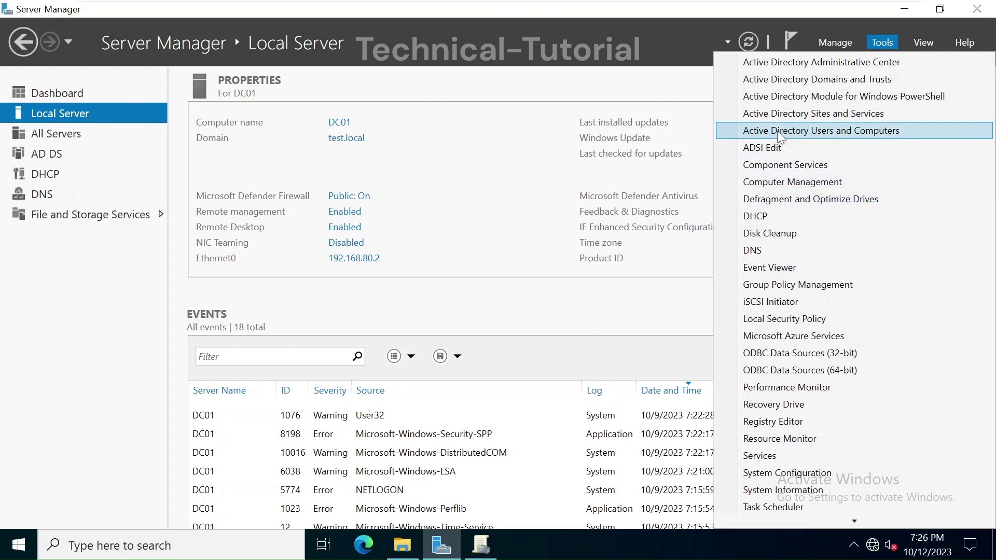
click(779, 136)
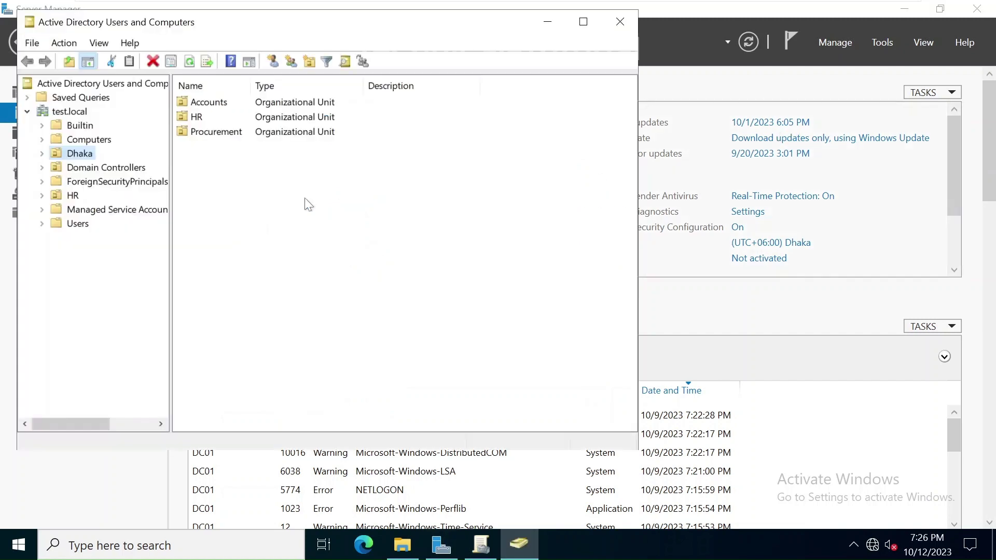
click(42, 153)
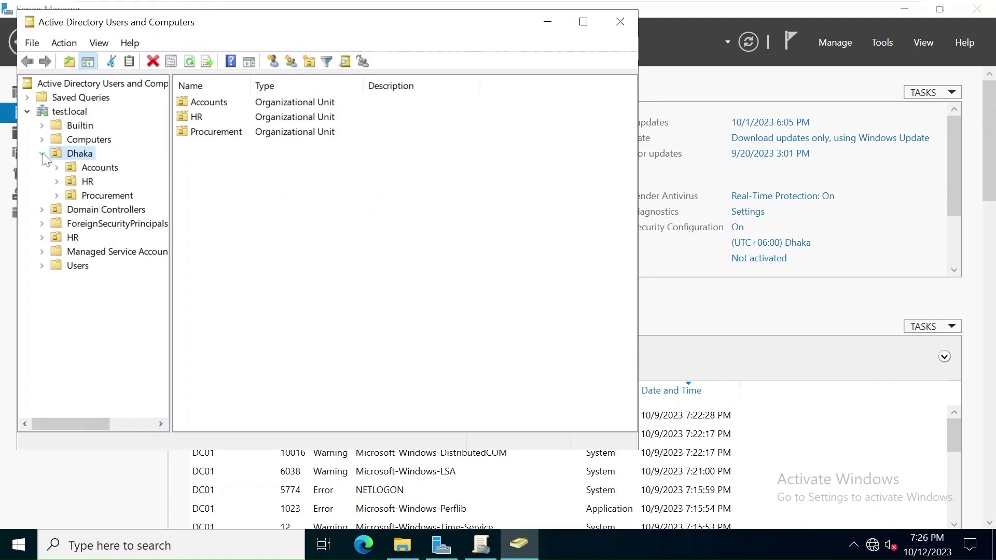
click(85, 159)
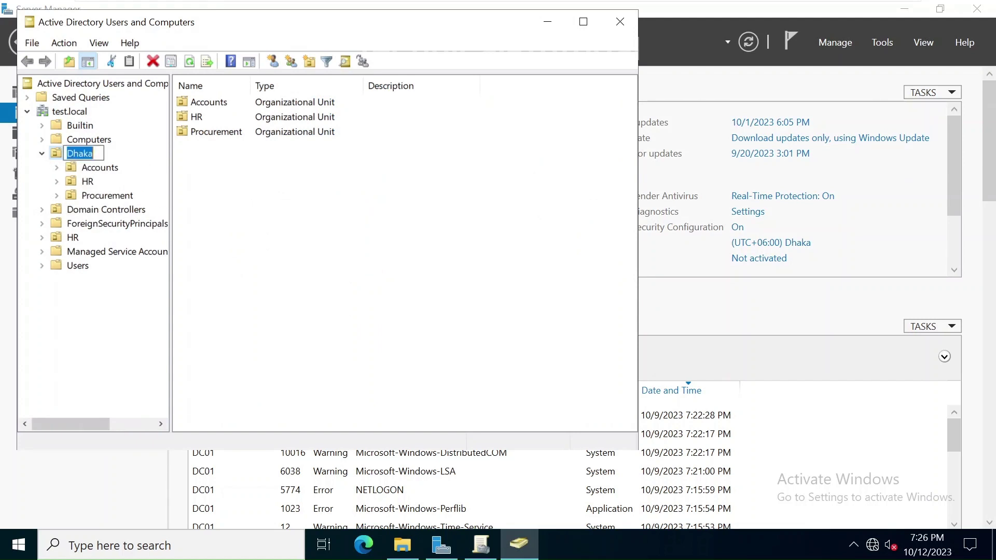
click(92, 182)
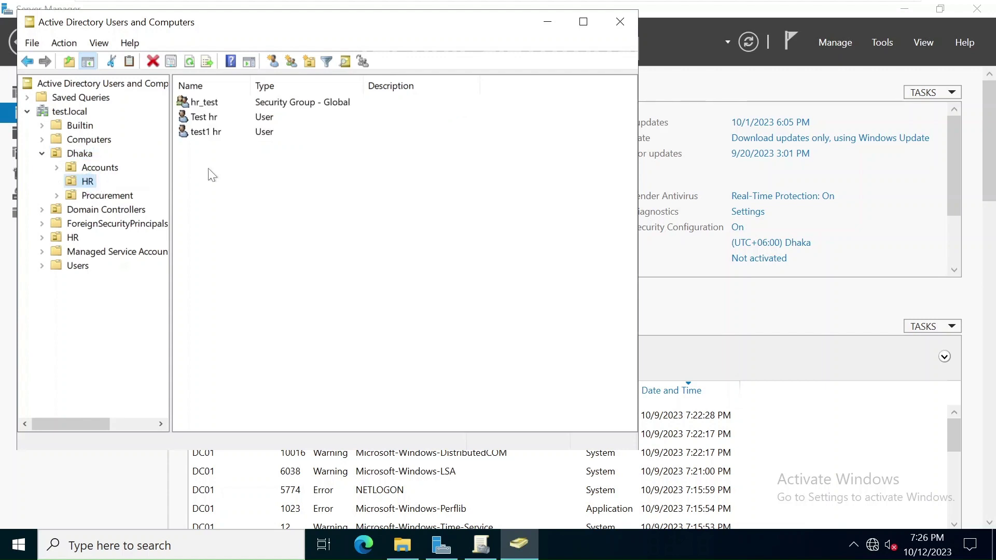
click(225, 173)
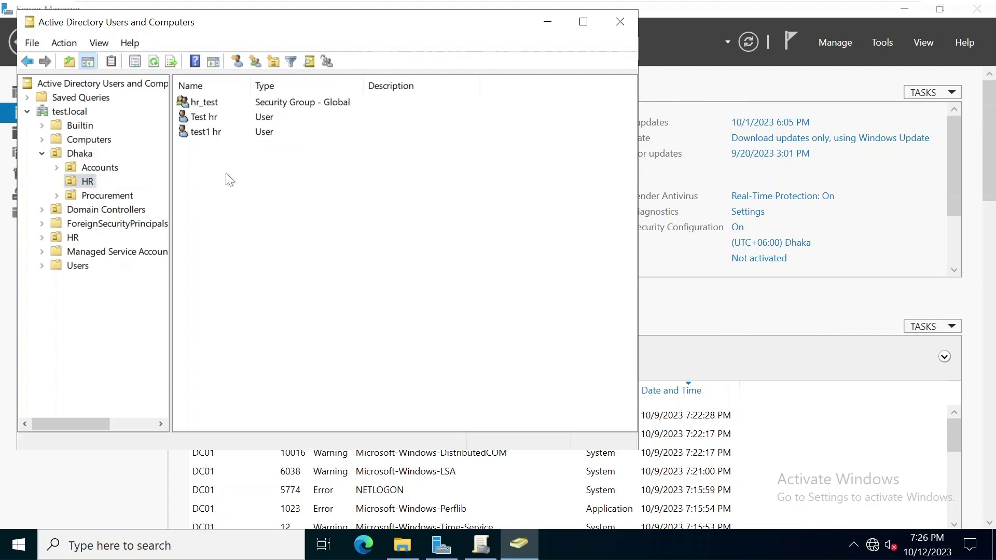
double_click(199, 104)
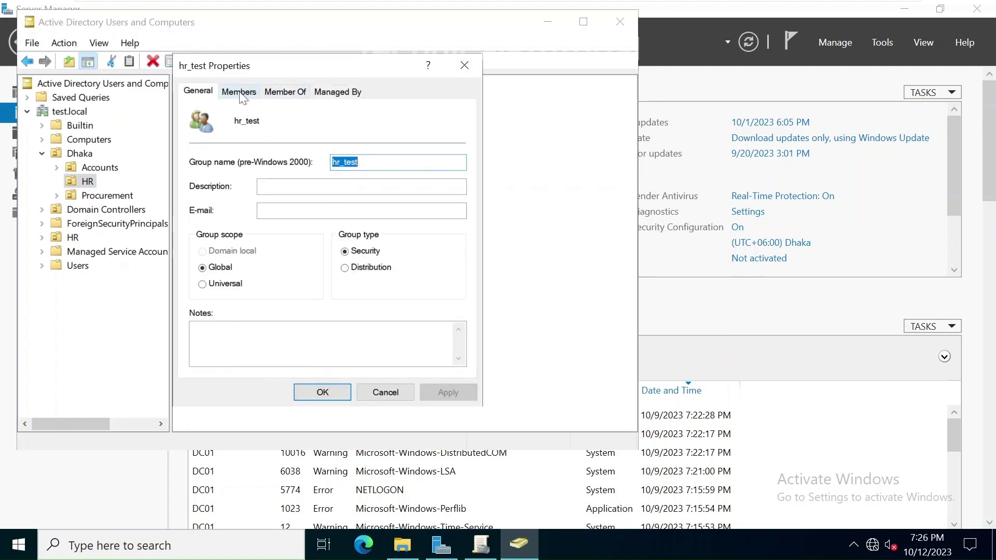
click(240, 96)
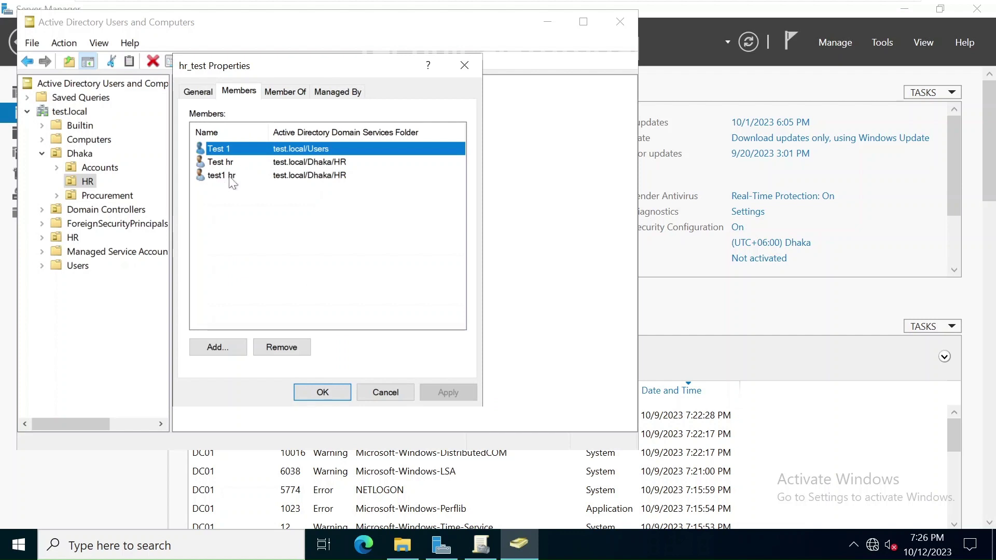
click(322, 393)
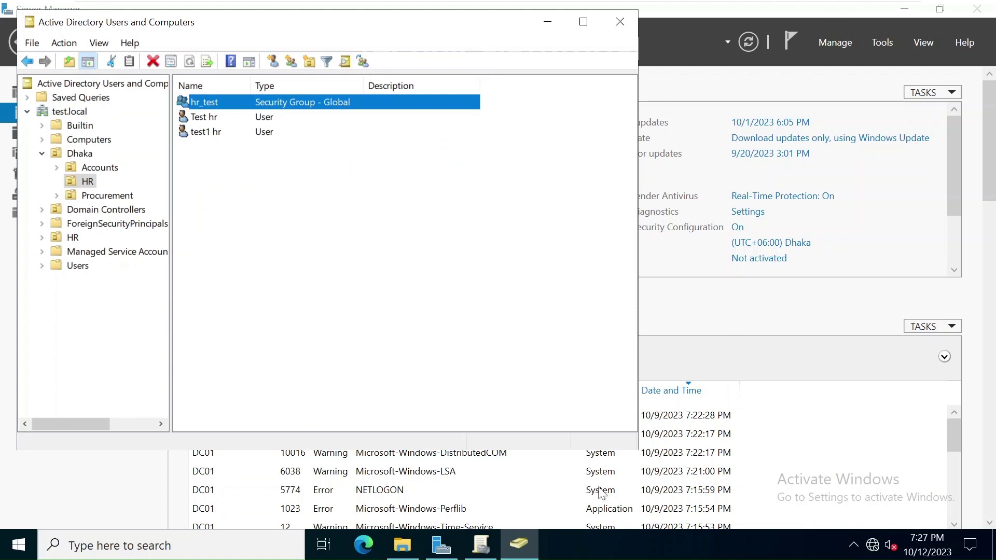
Step: Add a GPO called 'logon script mapdrive' under Group Policy Objects in test.local
click(483, 549)
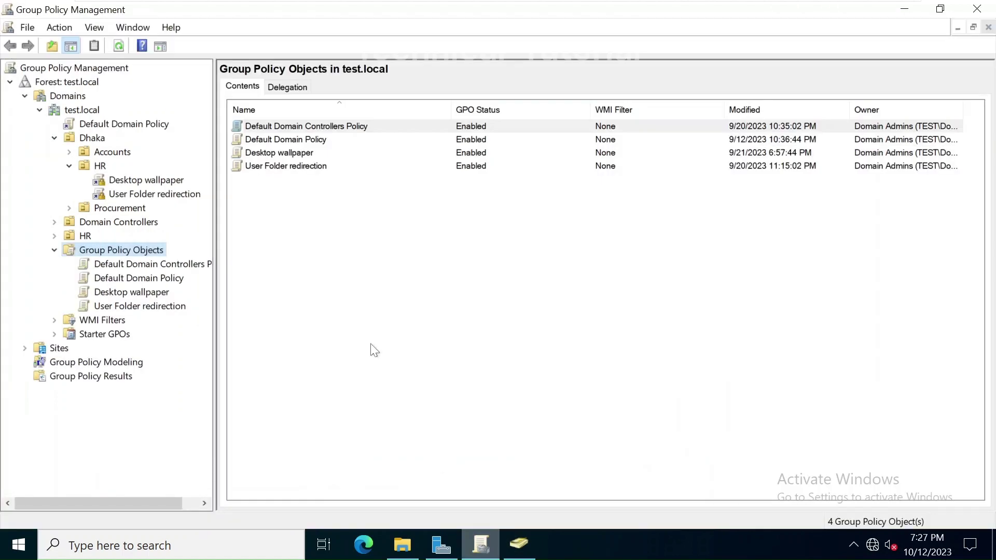
click(350, 284)
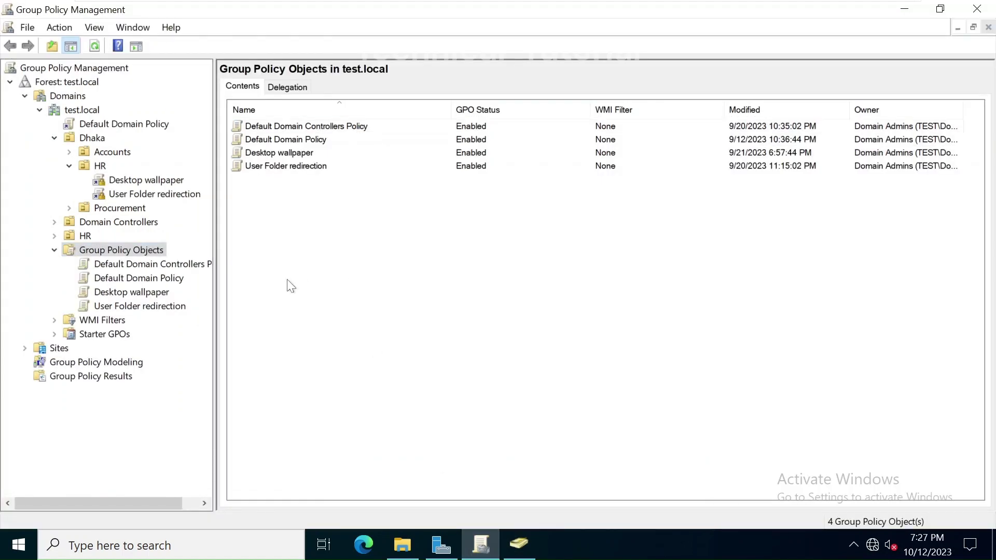
right_click(149, 250)
click(179, 261)
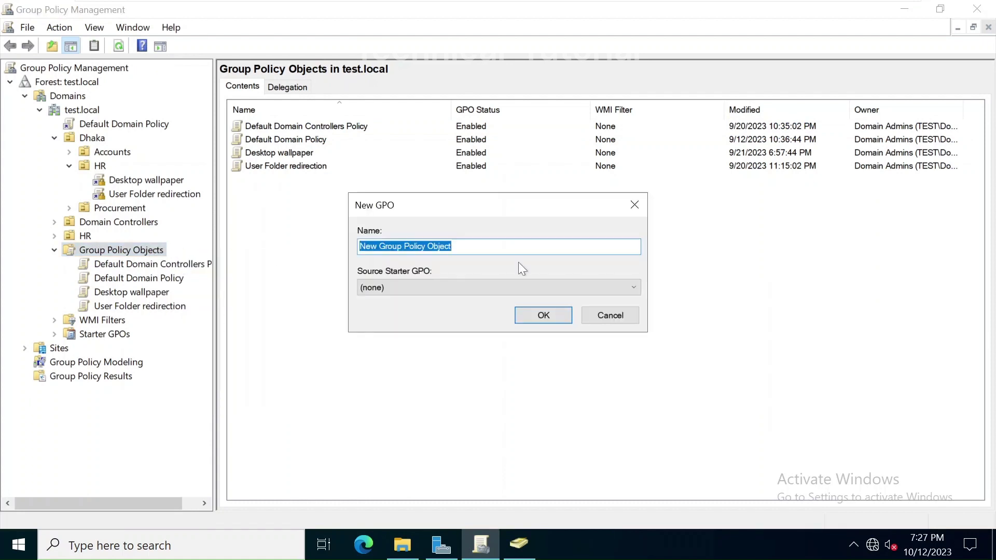
text(lo)
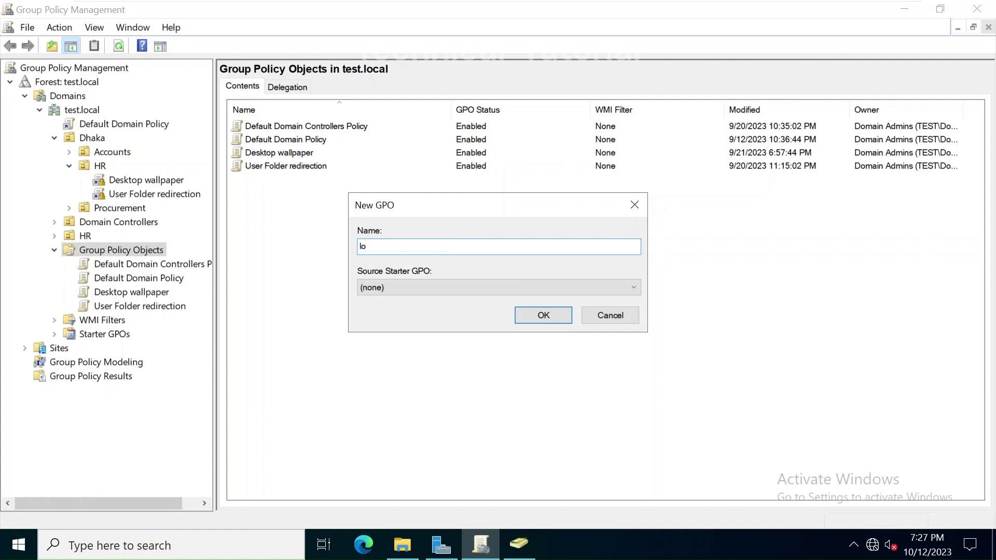
text(gon script)
text(mapdrive)
key(Return)
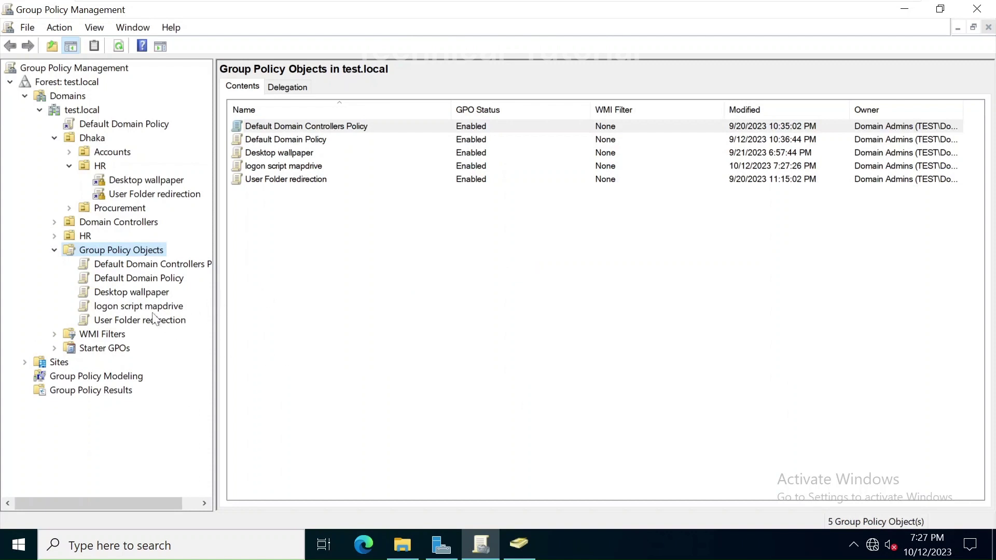
Step: Open the 'logon script mapdrive' GPO in the Group Policy Management Editor
click(125, 308)
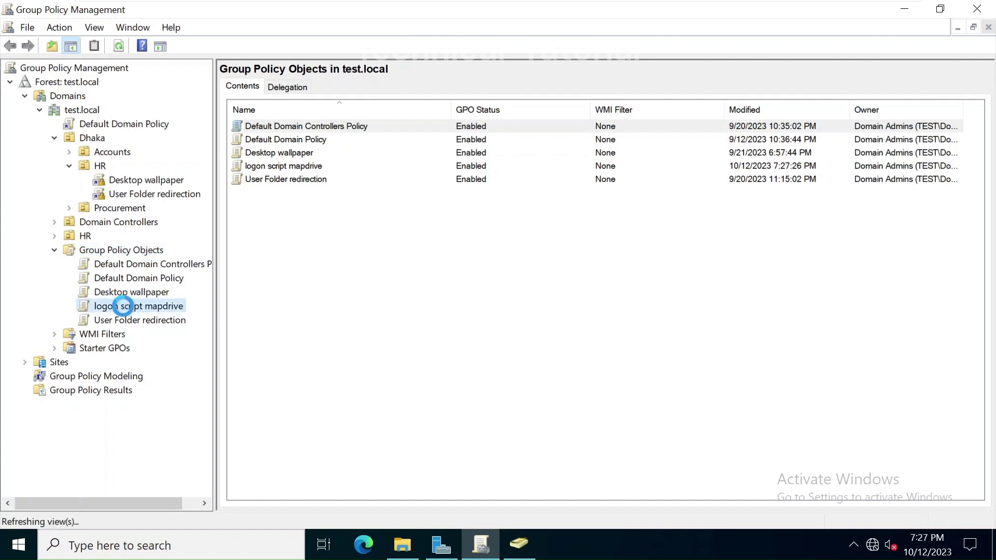
right_click(125, 310)
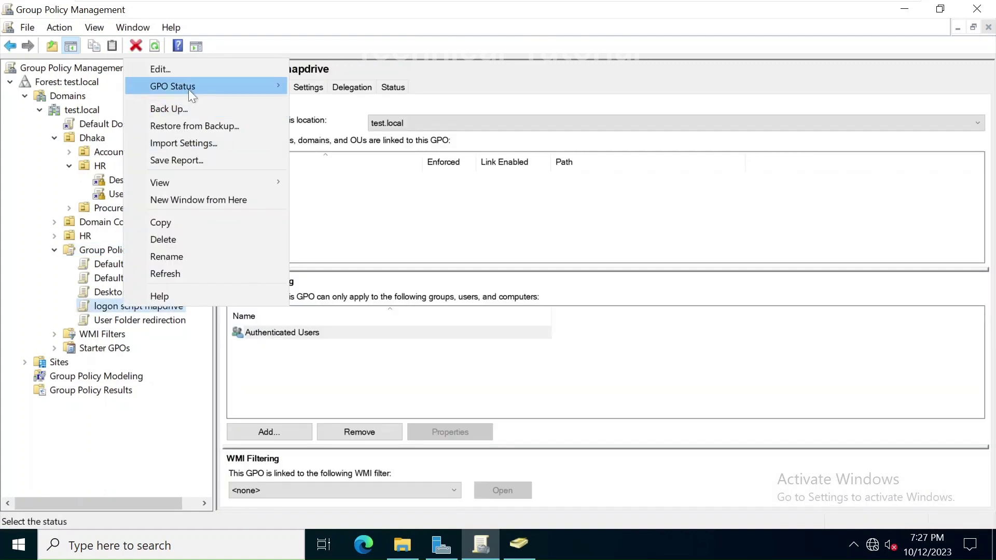
click(161, 69)
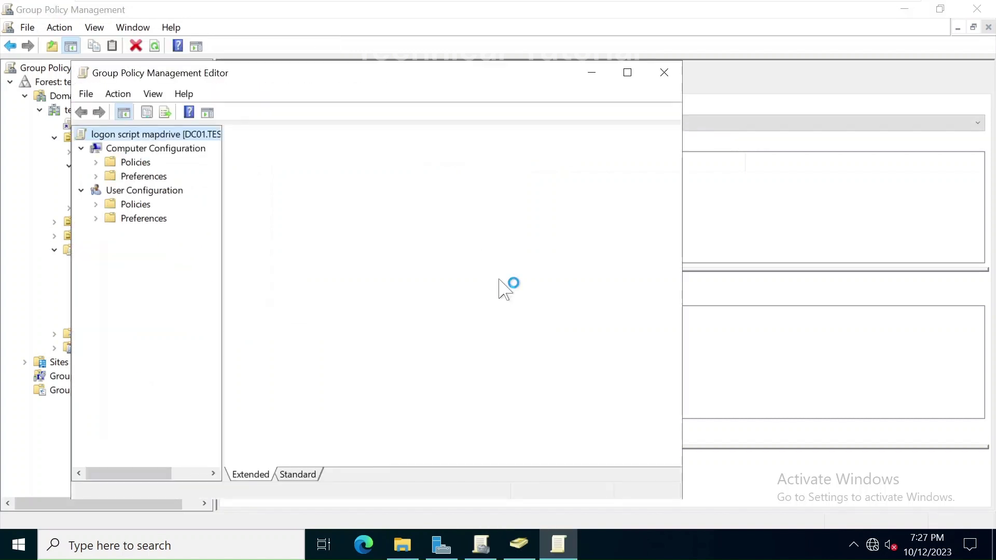
Step: Open Logon properties under User Configuration > Policies > Windows Settings > Scripts
click(169, 193)
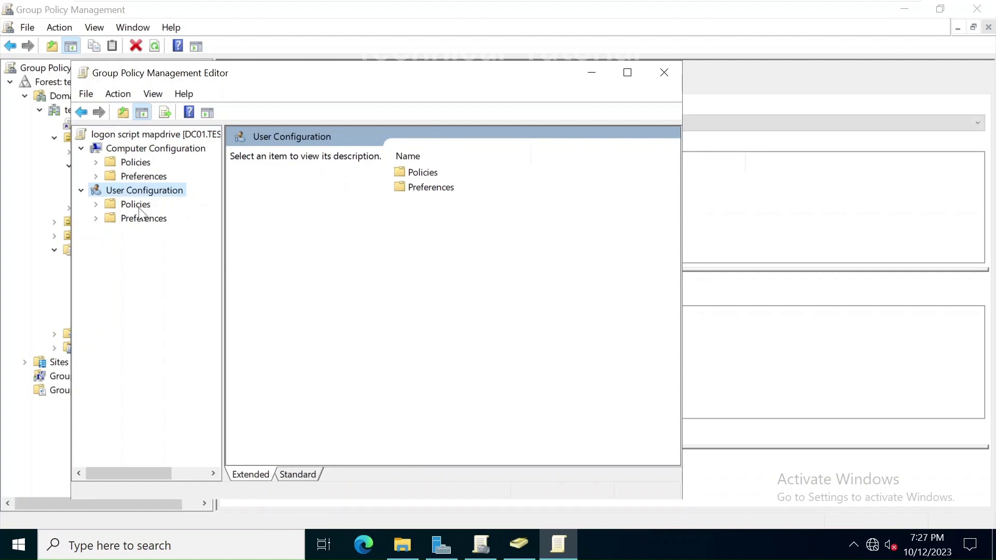
click(96, 205)
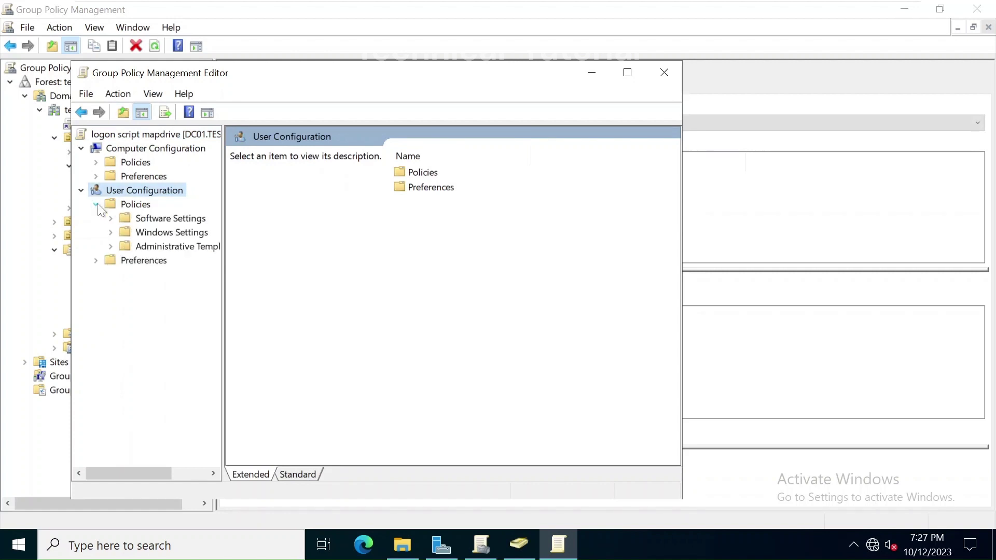
click(136, 207)
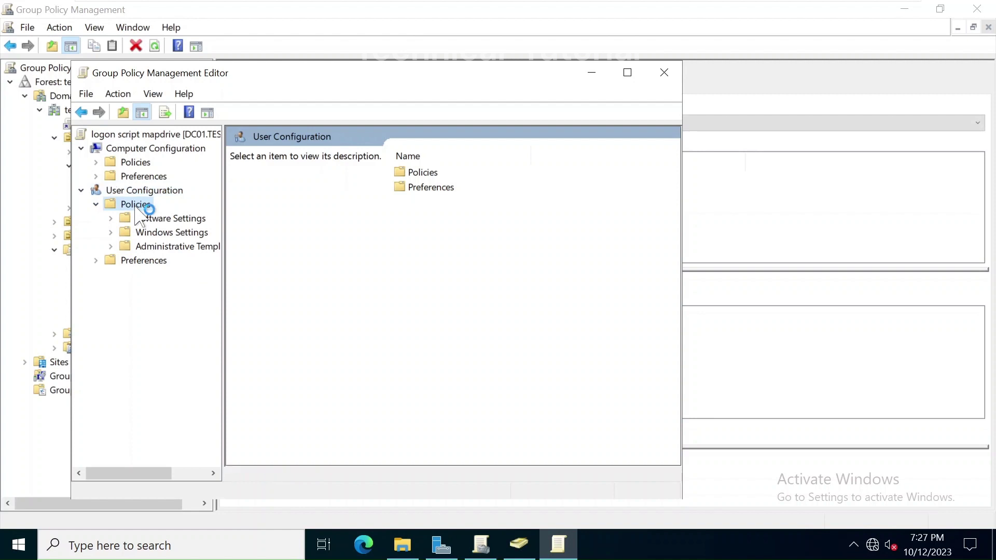
double_click(172, 233)
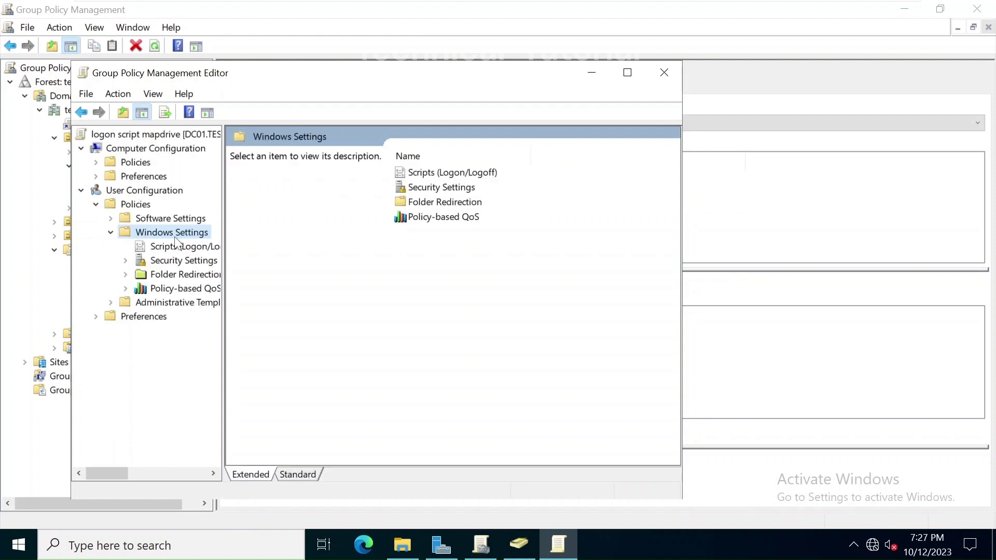
click(151, 254)
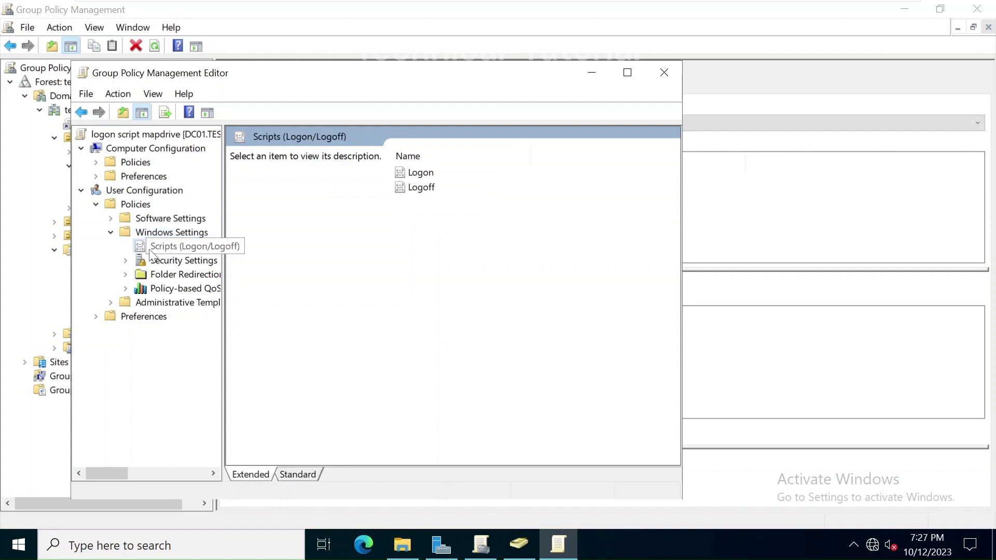
click(411, 177)
right_click(410, 176)
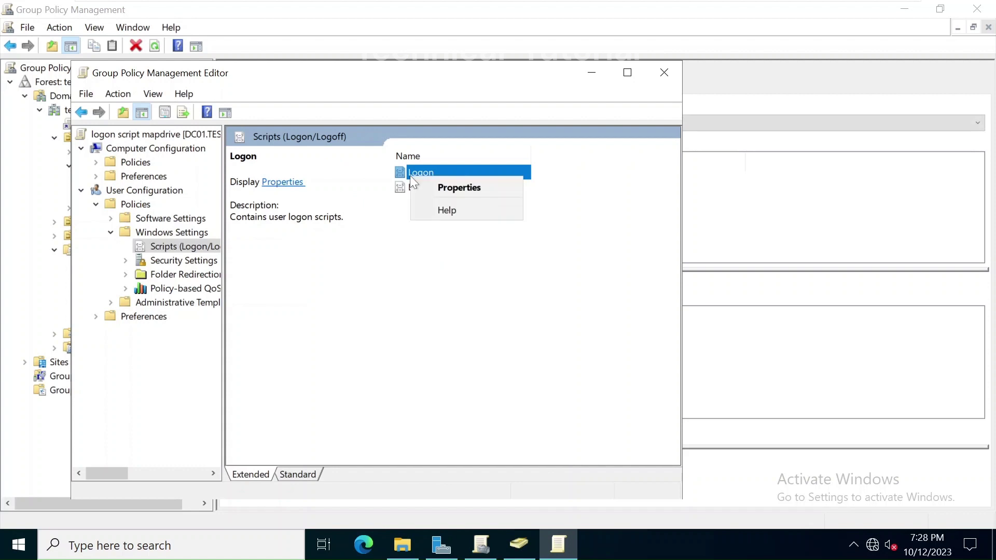
click(447, 188)
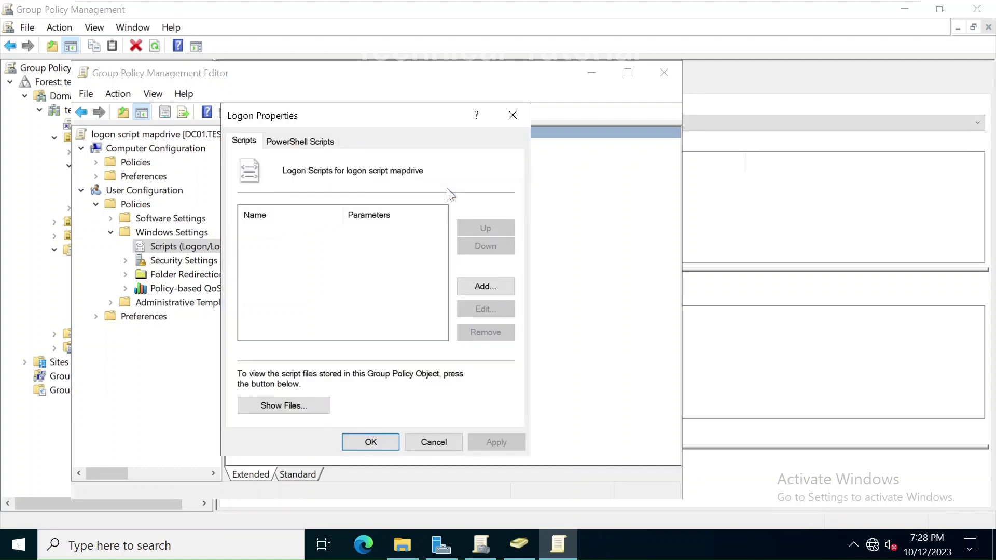
Step: Create a new text document in the GPO's Logon scripts folder via Show Files
click(296, 410)
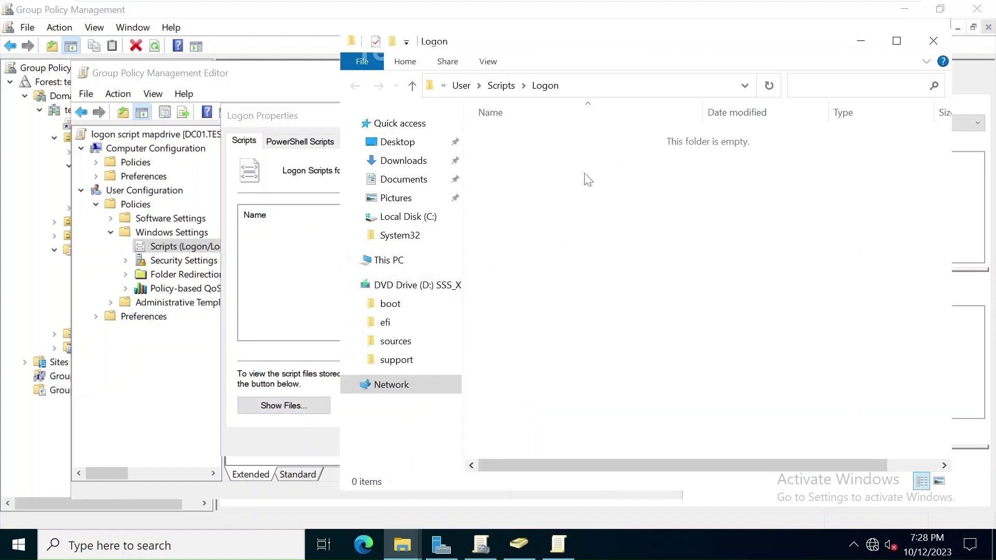
drag(571, 183, 708, 309)
right_click(619, 258)
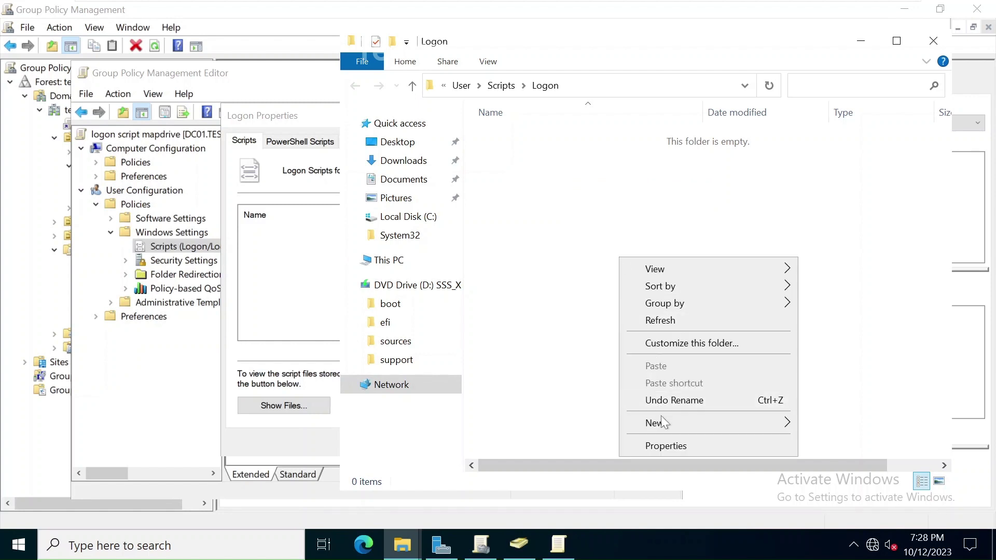
mouse_move(667, 426)
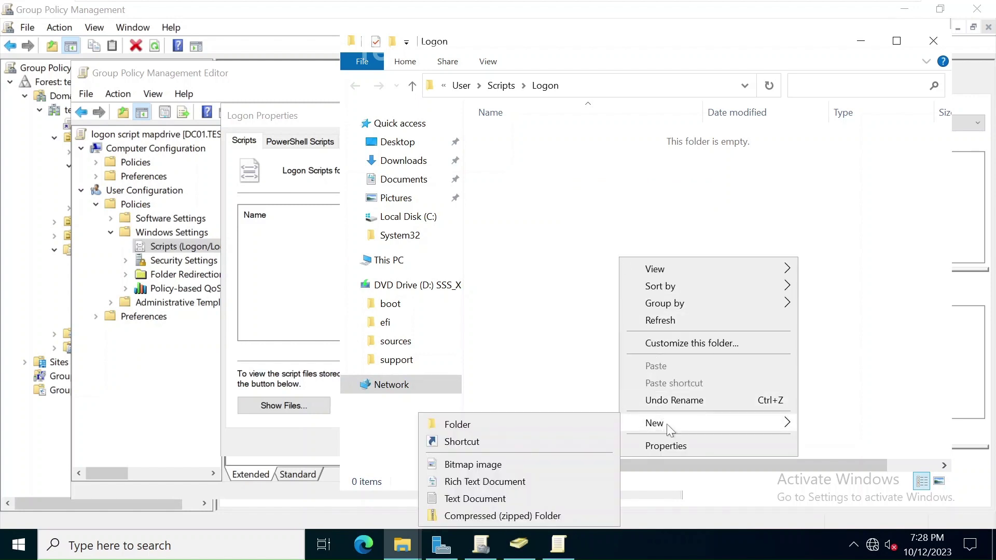
click(501, 499)
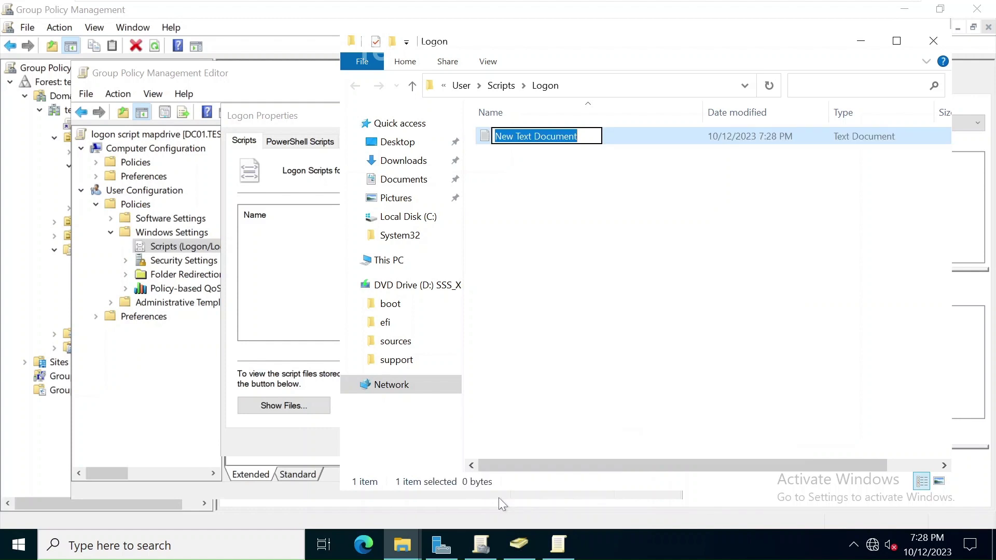
click(574, 204)
Step: Open the document in Notepad and type 'net use k: \\DC01\Share'
double_click(524, 140)
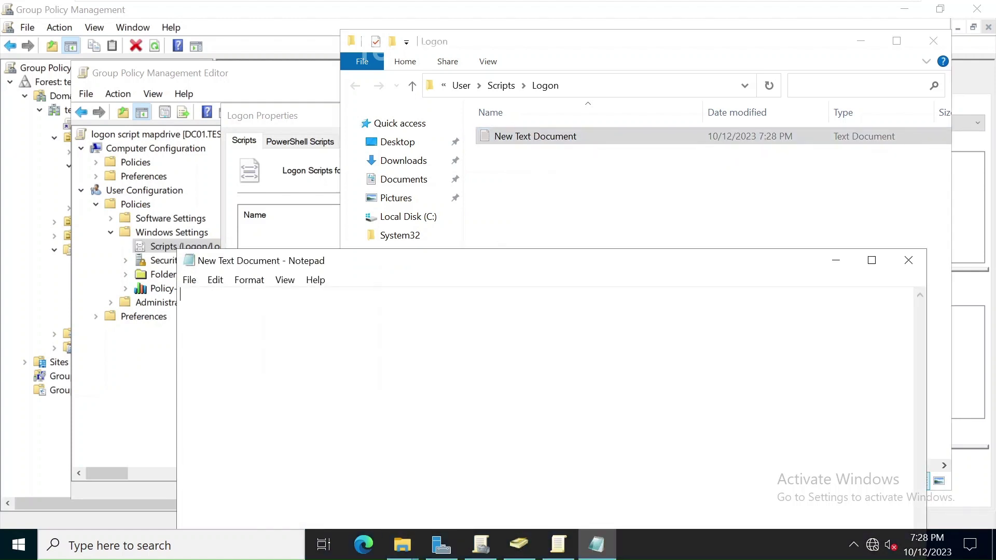
text(n)
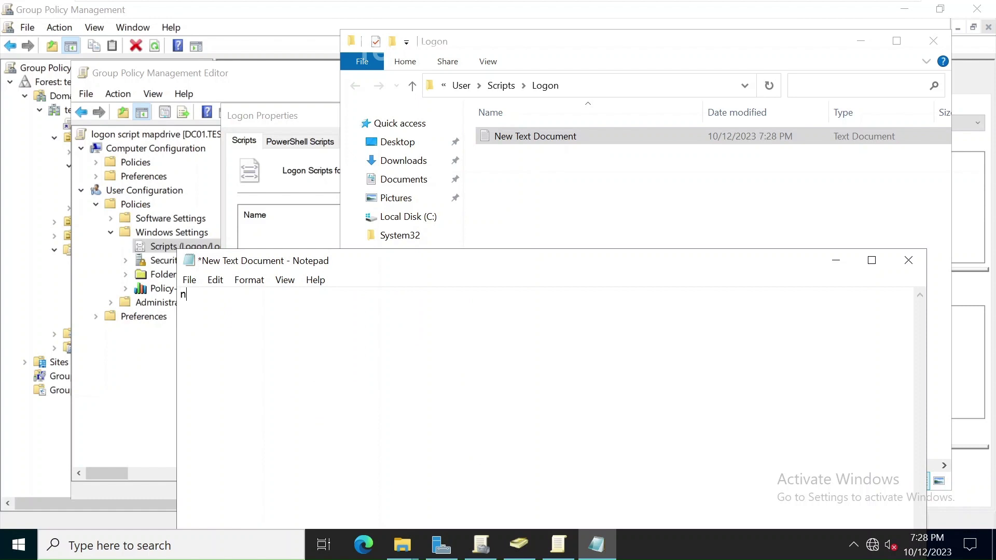
text(et use)
text(k: \\DC01\Share)
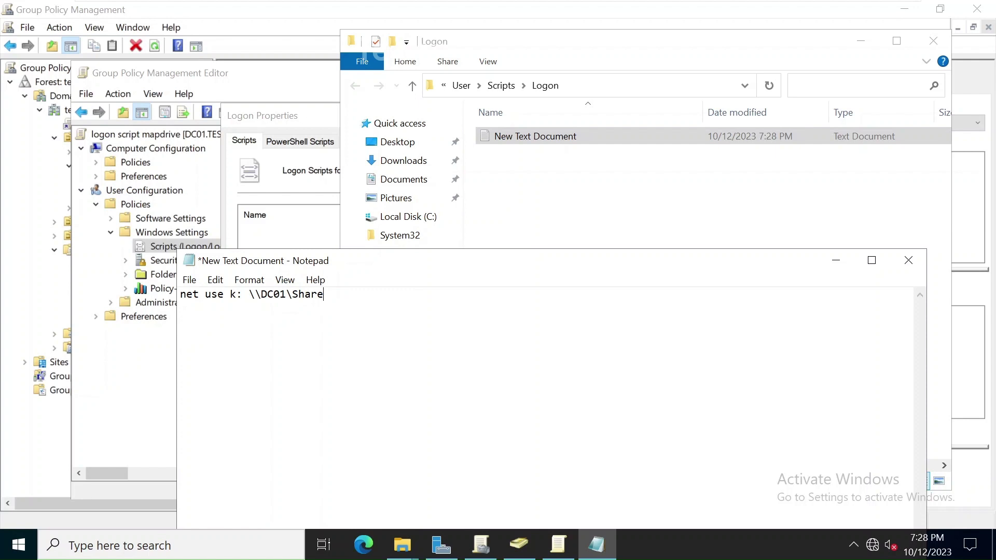
drag(249, 295, 324, 295)
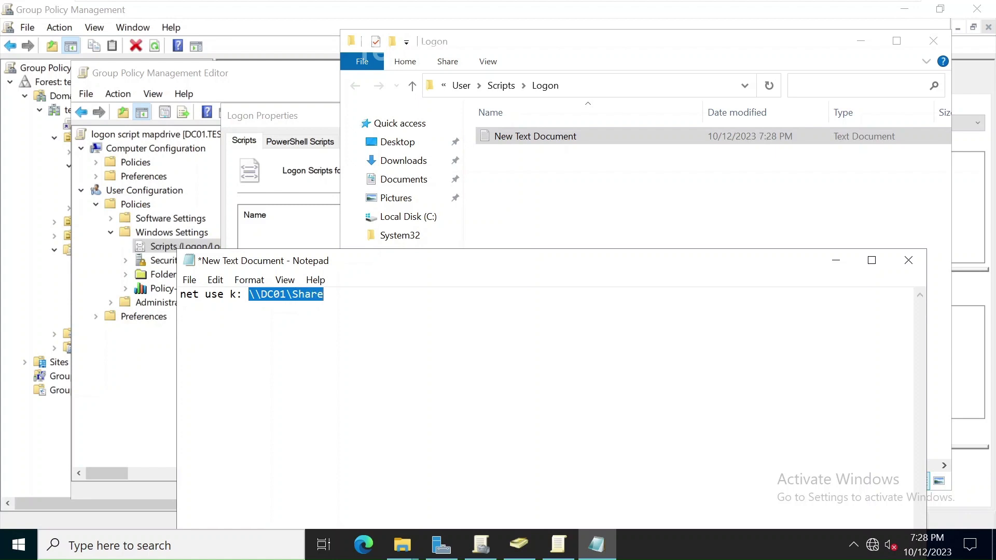
click(324, 294)
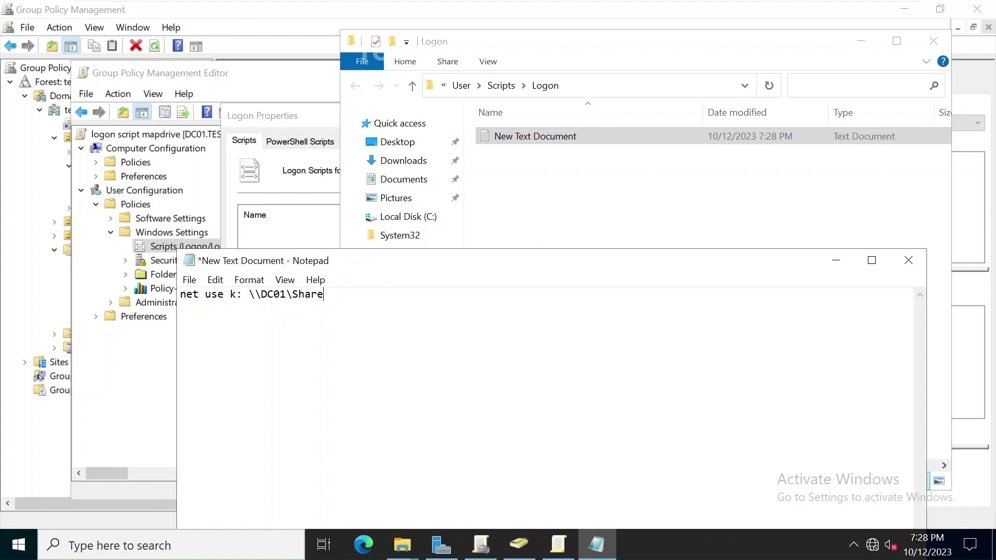
Step: Save the Notepad document as mapdrive.bat in the Logon folder
click(190, 280)
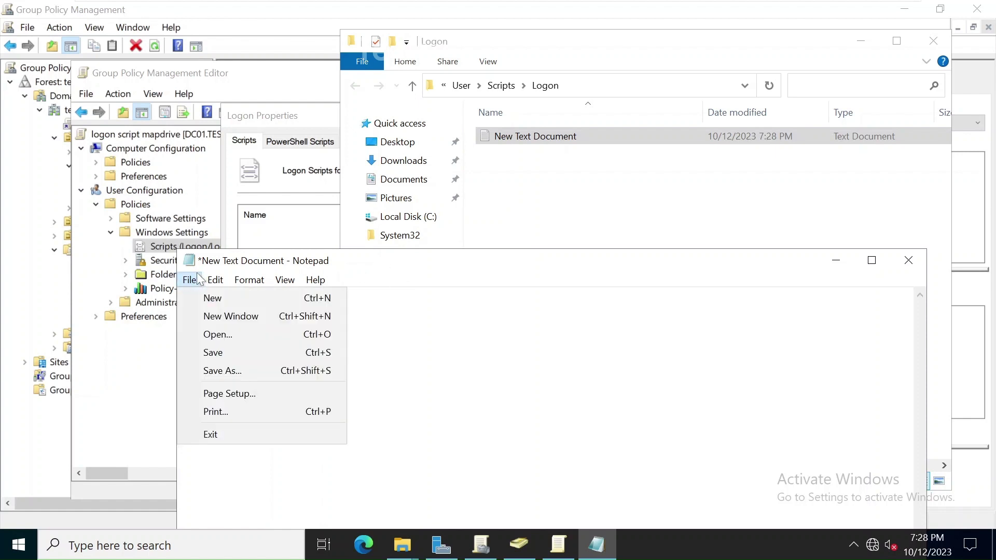
click(231, 371)
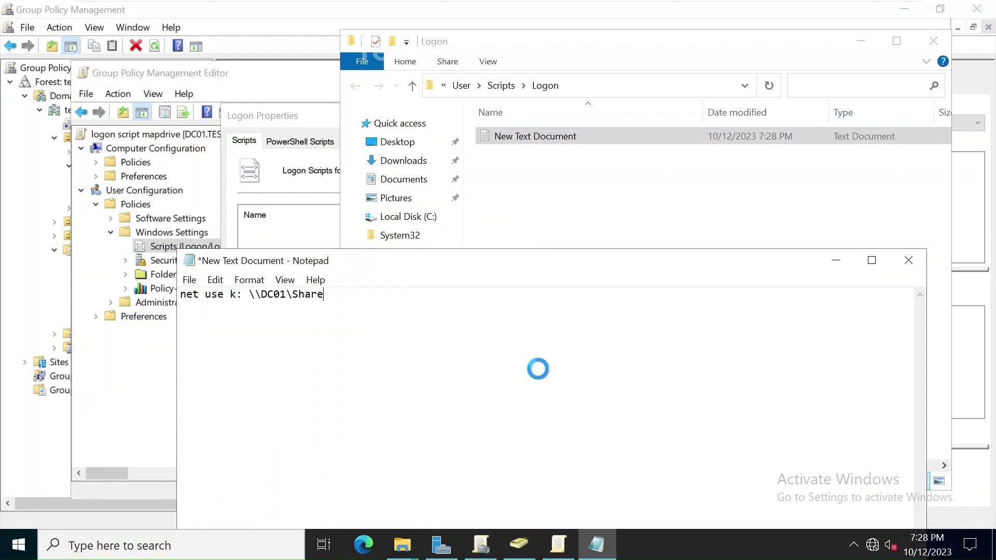
text(ma)
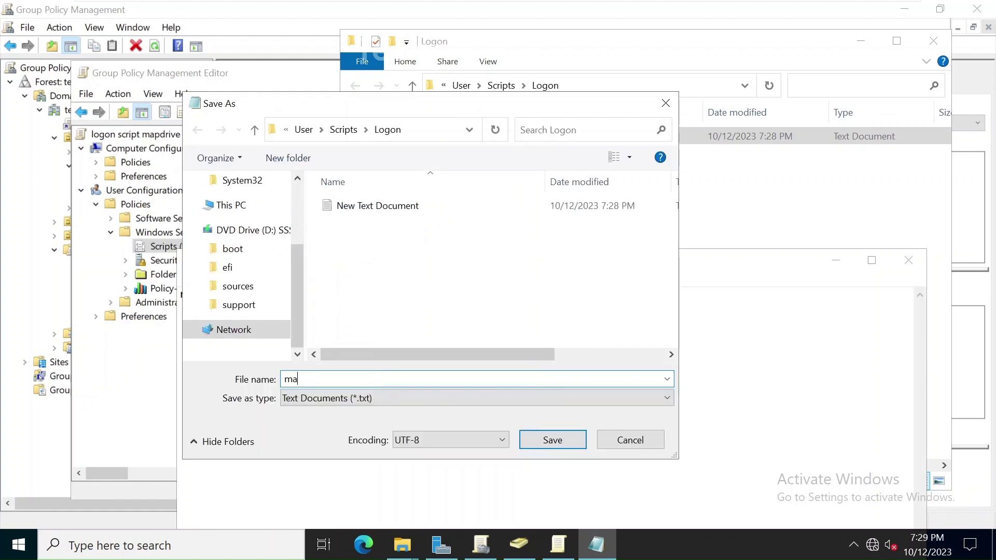
text(pdrive.bat)
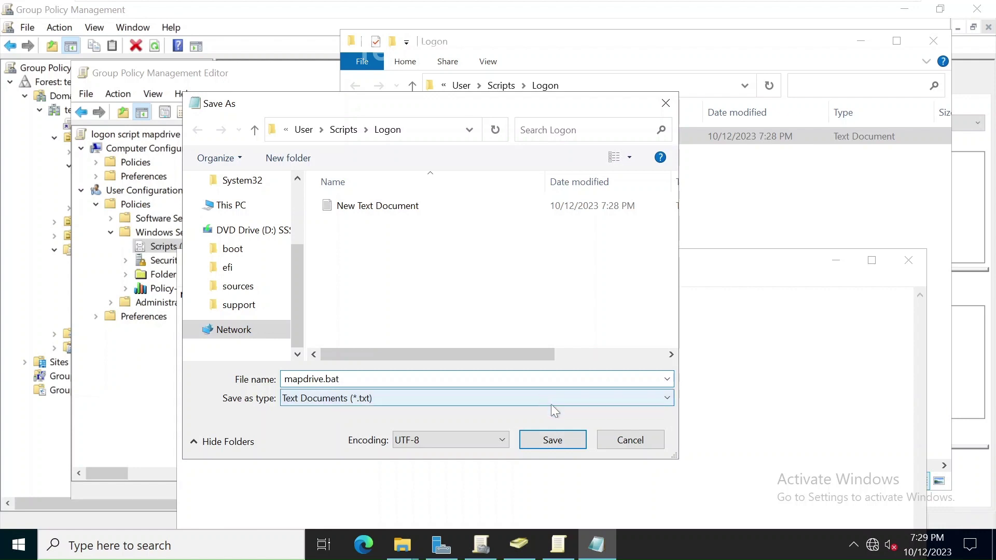
click(568, 444)
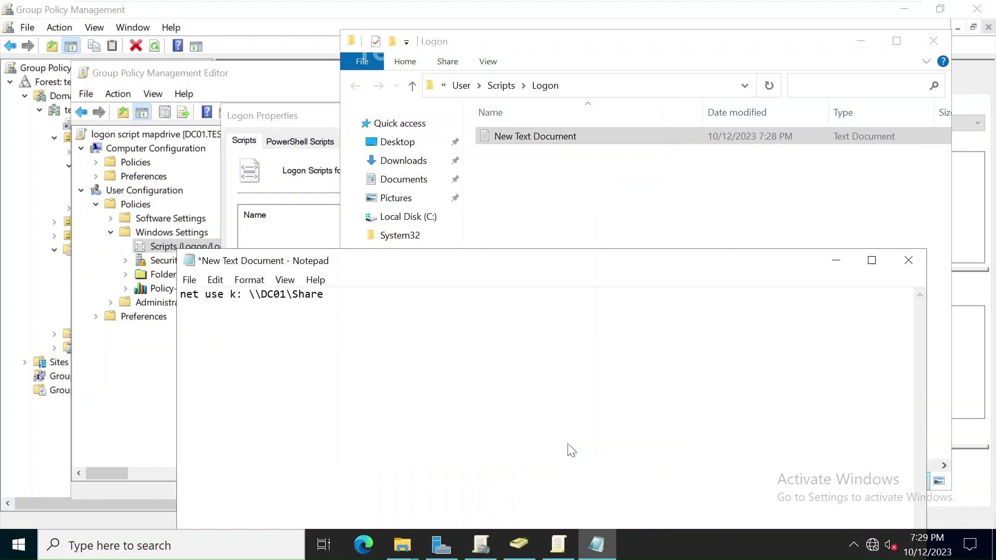
Step: Check that mapdrive.bat appears as a batch file in the Logon folder
click(587, 202)
click(602, 137)
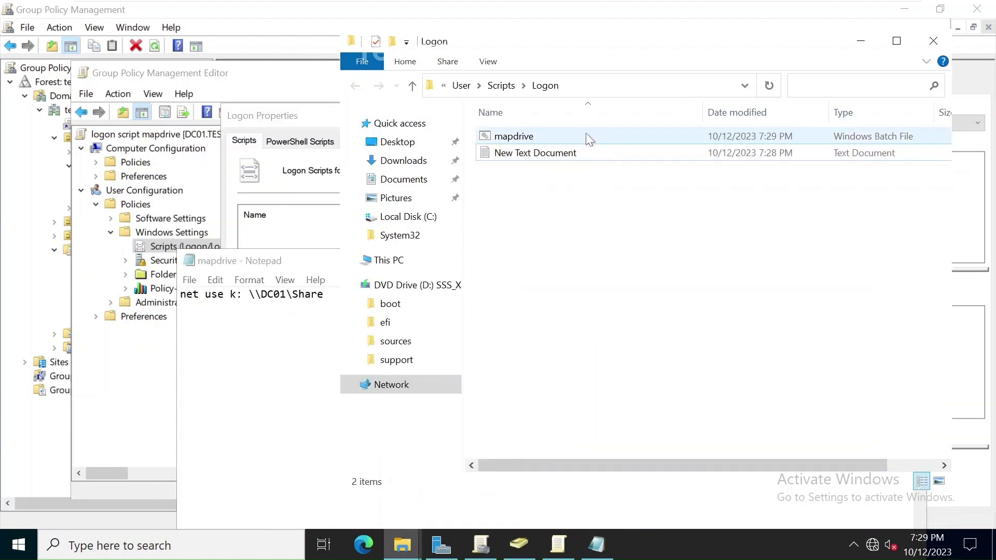
click(524, 142)
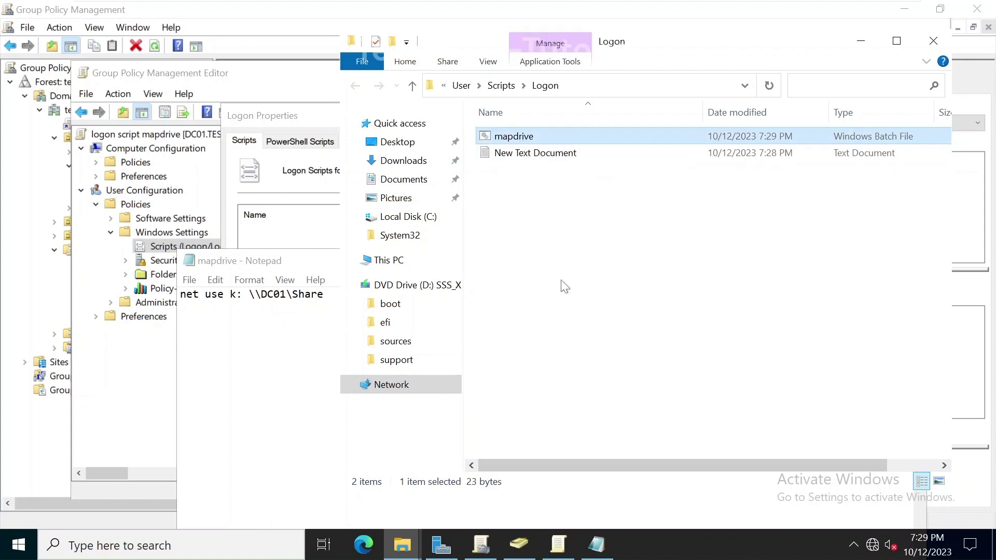
click(313, 261)
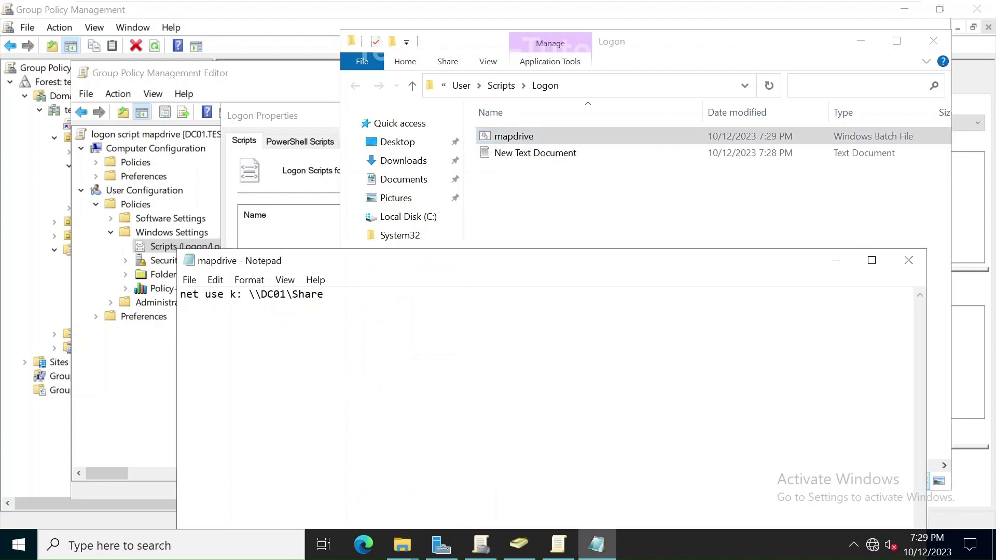
Step: Close Notepad and add mapdrive.bat to the Logon Properties script list
click(908, 260)
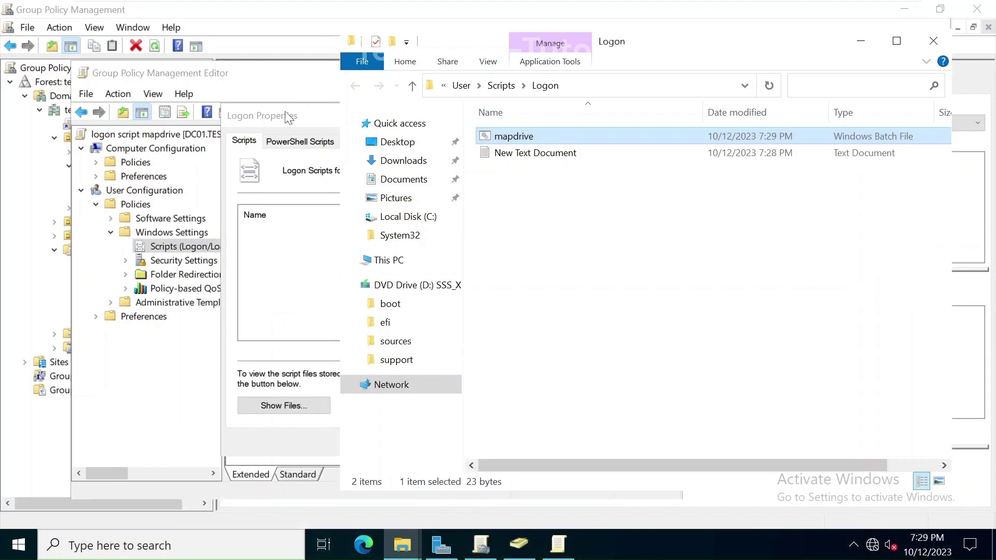
click(260, 120)
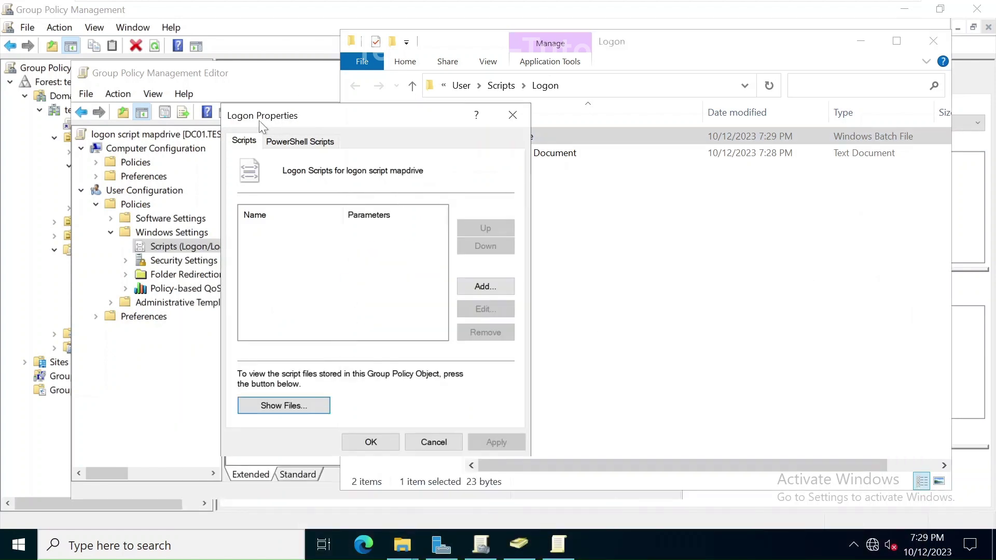
click(337, 300)
click(491, 285)
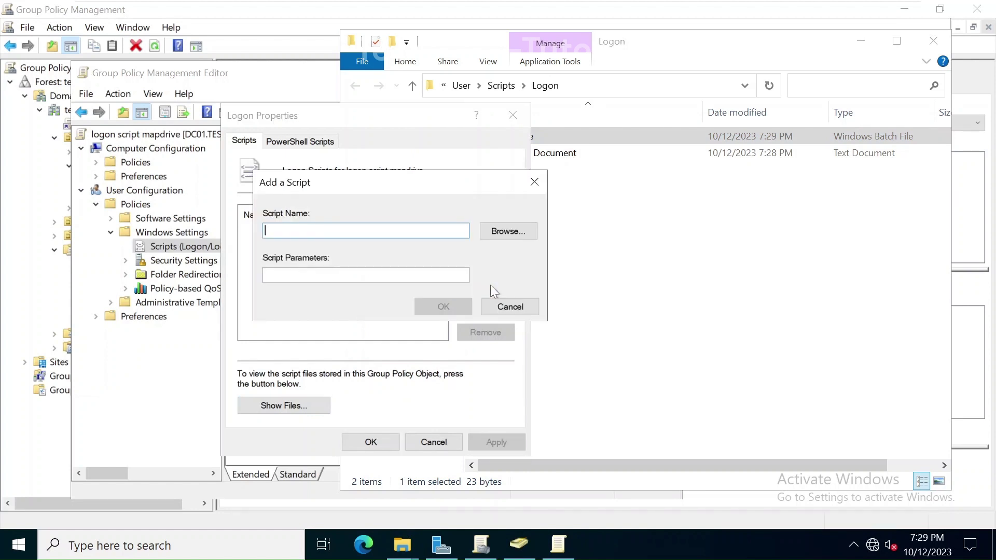
click(516, 228)
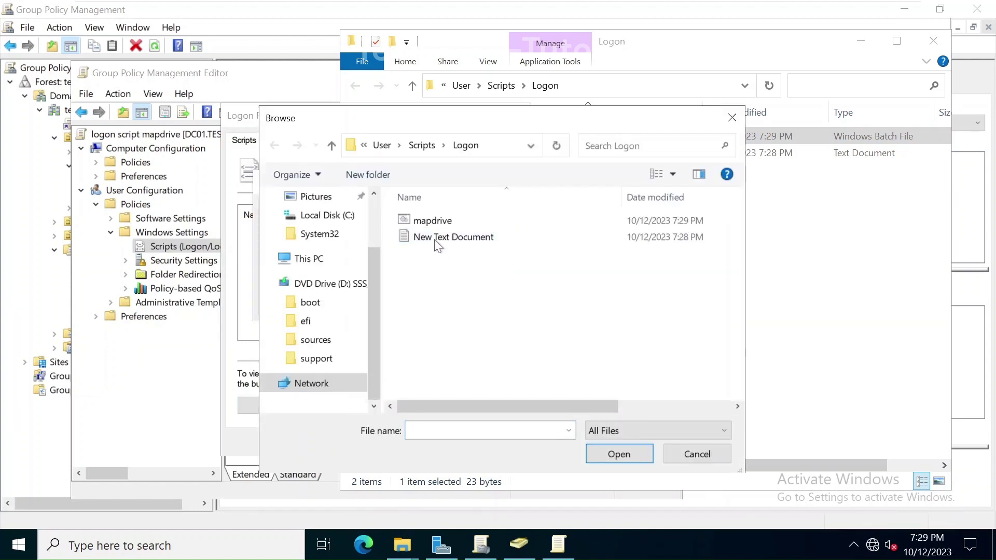
click(416, 225)
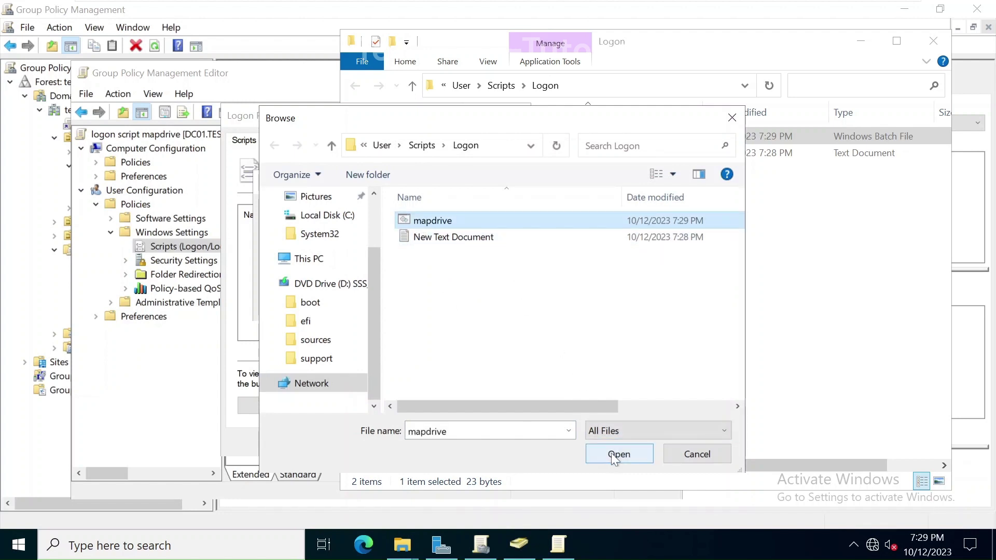
click(611, 455)
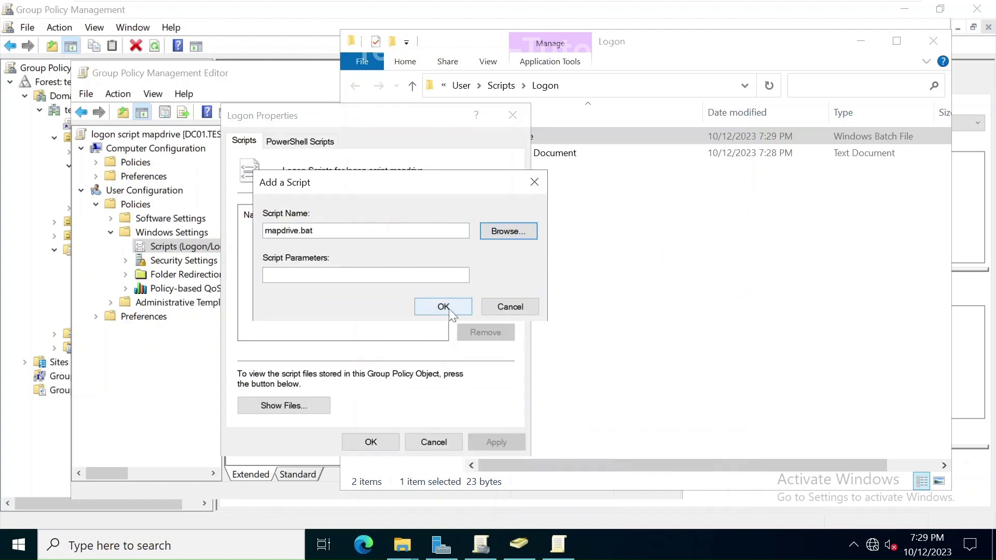
click(447, 307)
Step: Apply the logon script setting and close the Group Policy Management Editor
click(506, 441)
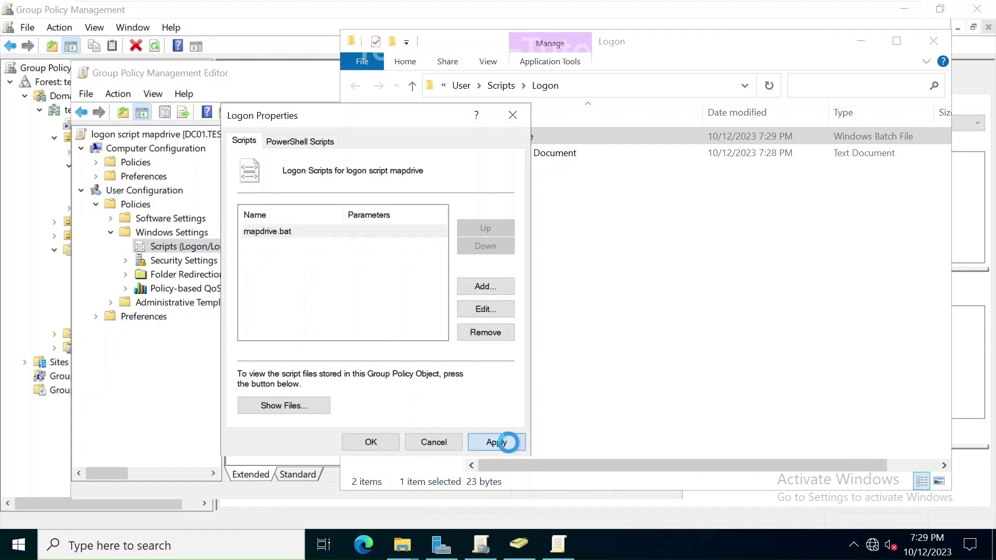
click(370, 442)
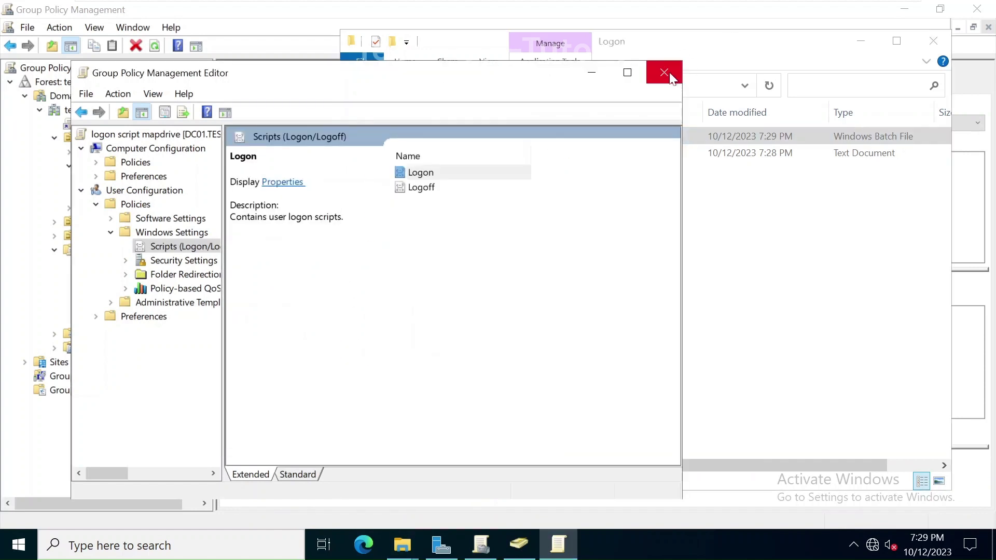
click(676, 68)
Step: Link the 'logon script mapdrive' GPO to the HR OU under Dhaka
click(174, 390)
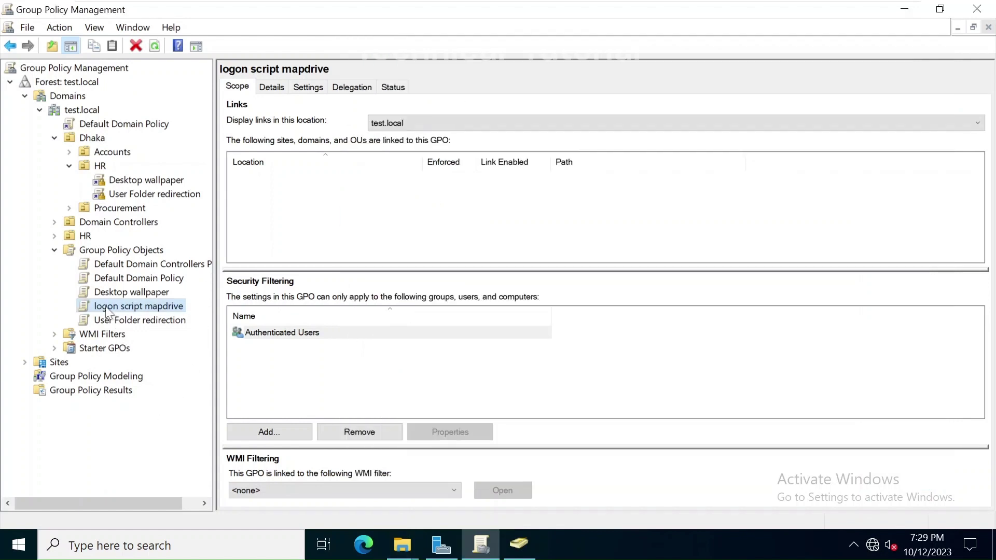
click(79, 307)
drag(82, 306, 99, 170)
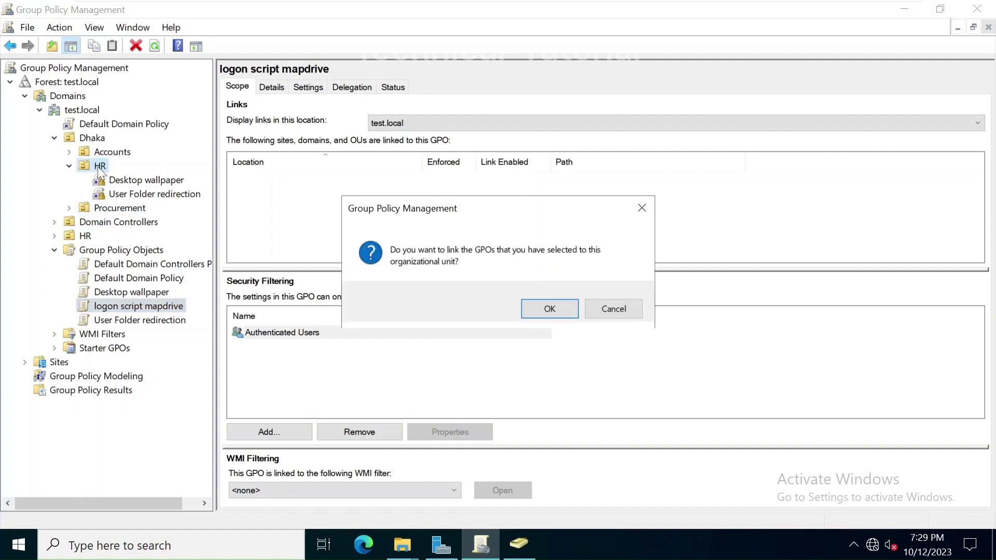
click(565, 316)
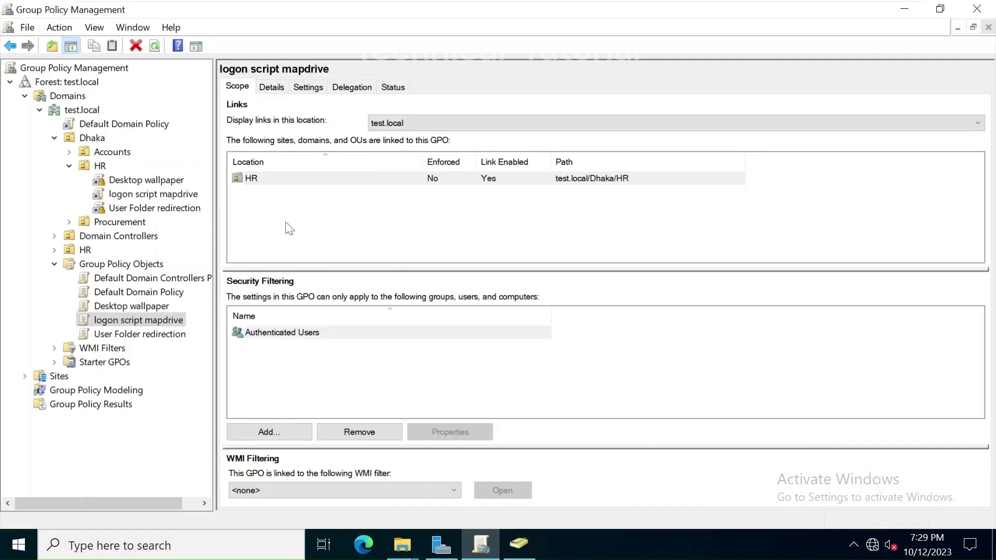
Step: Set the HR link of 'logon script mapdrive' to Enforced
right_click(251, 179)
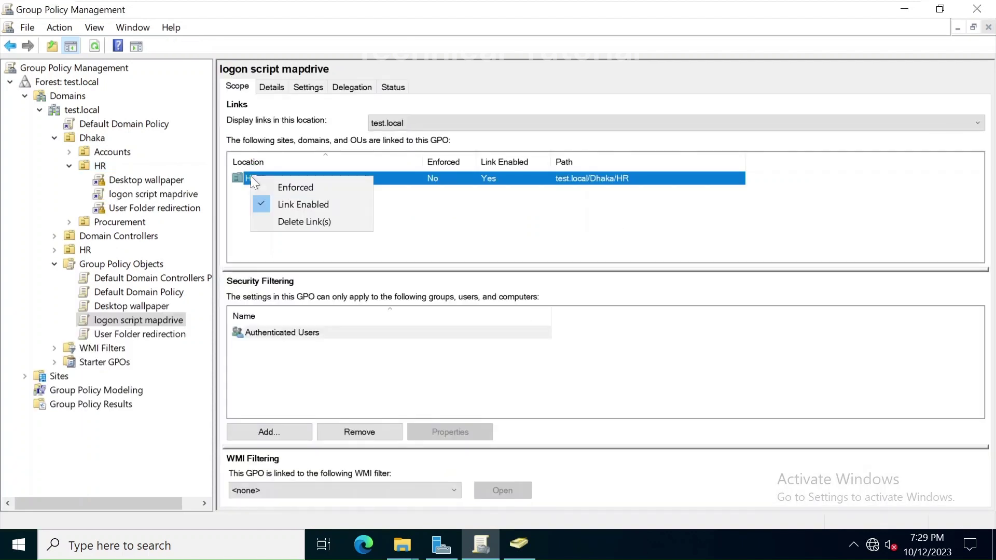
click(296, 188)
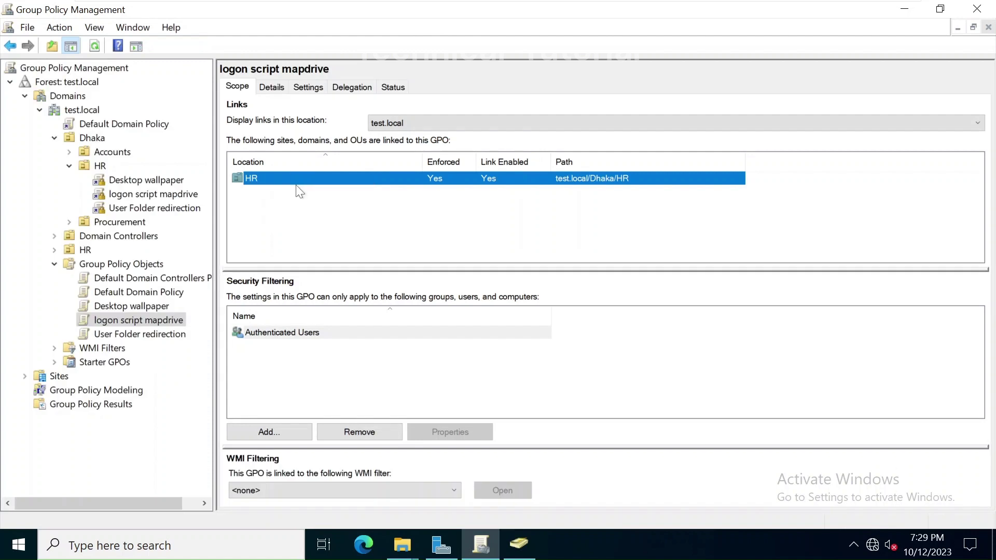
click(368, 228)
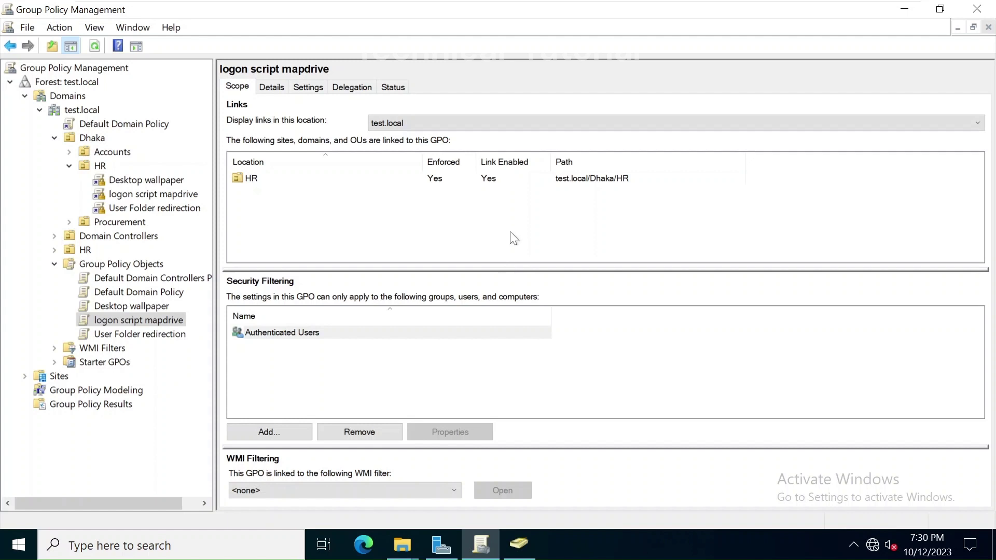
Step: Switch to the Windows 10 x64 client VM and search for cmd
mouse_move(610, 5)
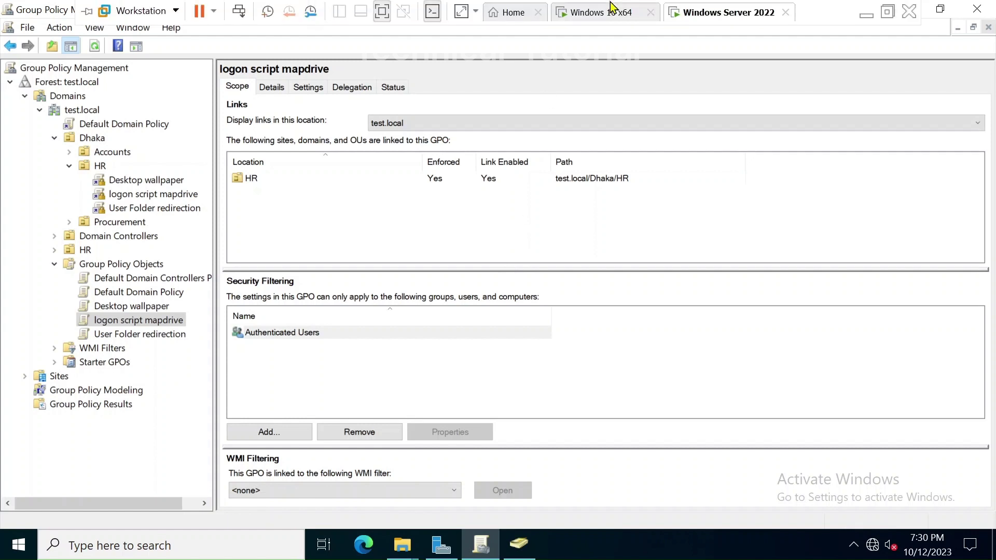
click(596, 16)
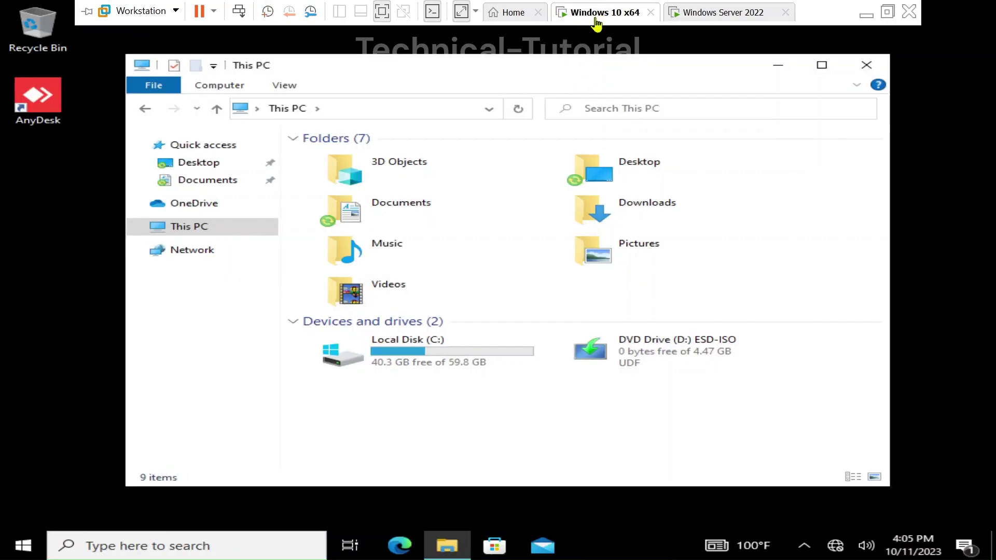
click(461, 425)
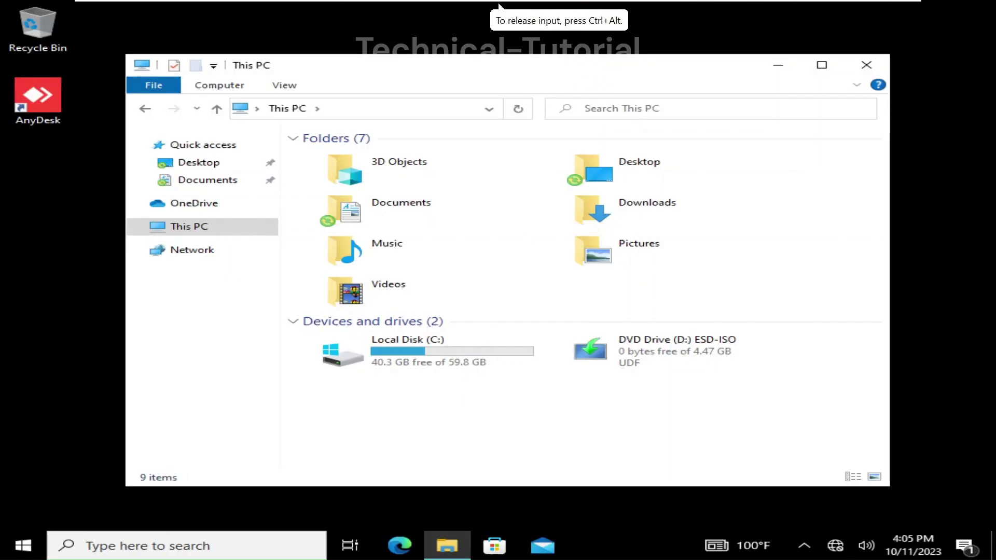
click(143, 549)
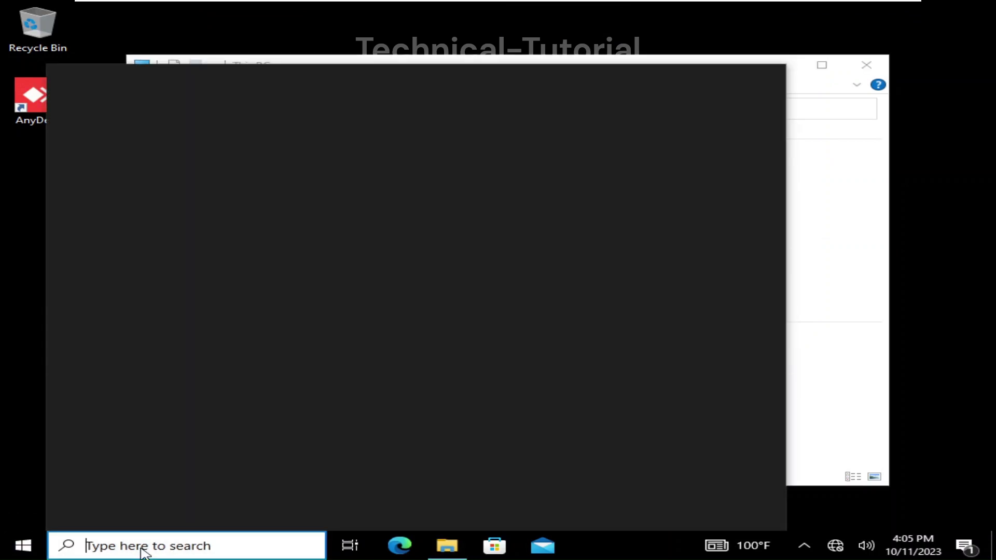
text(cmd)
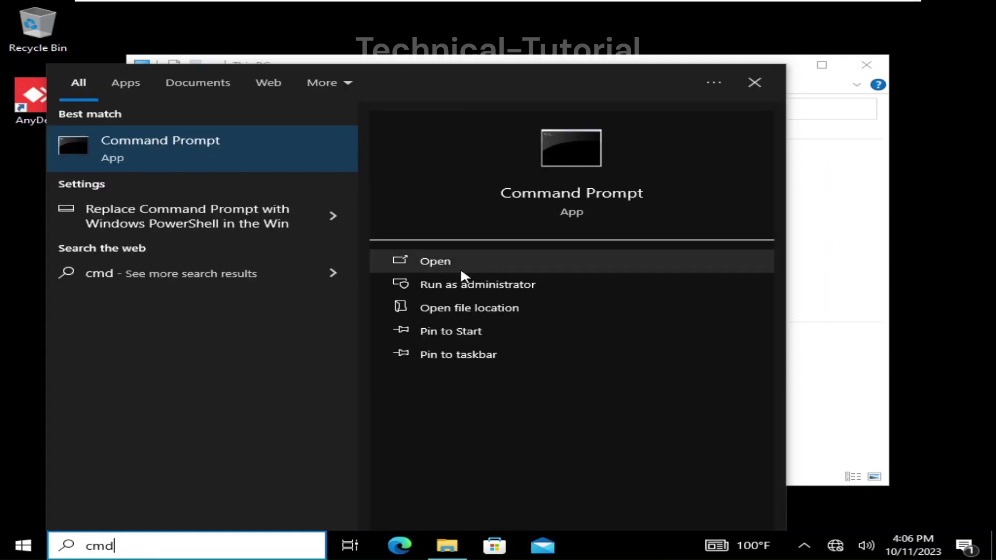
Step: Run Command Prompt as administrator, signing in as administrator with the account password
click(485, 284)
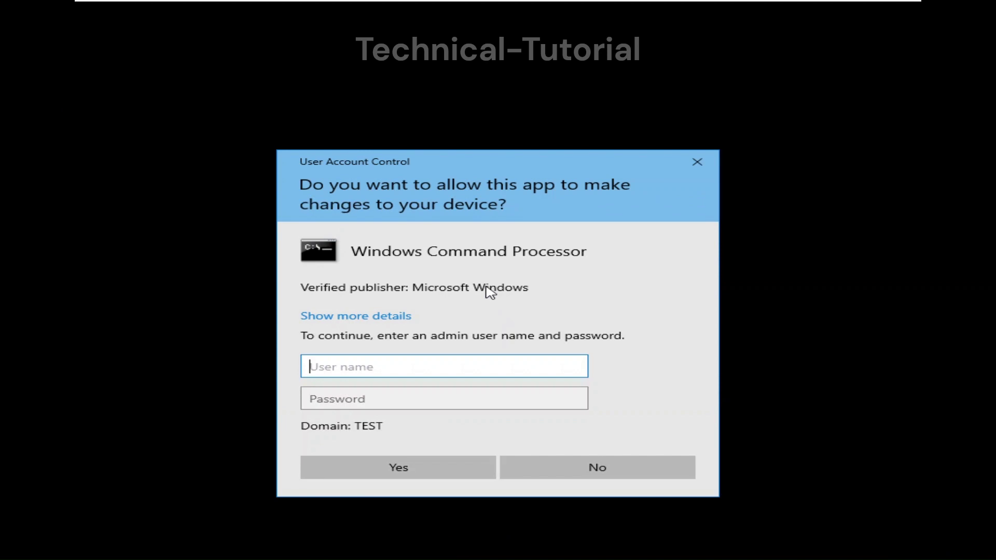
text(administrator)
key(Tab)
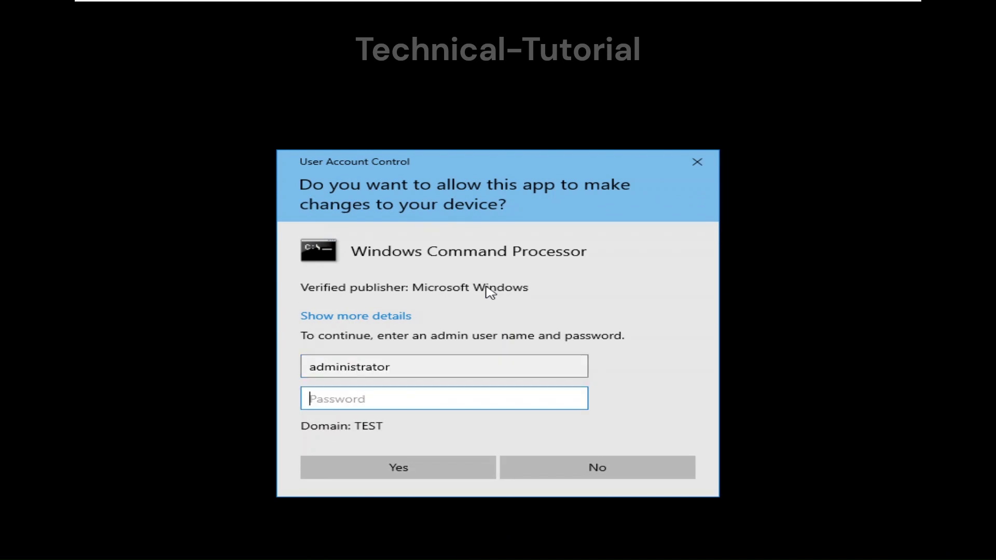
text(•••••••)
key(Return)
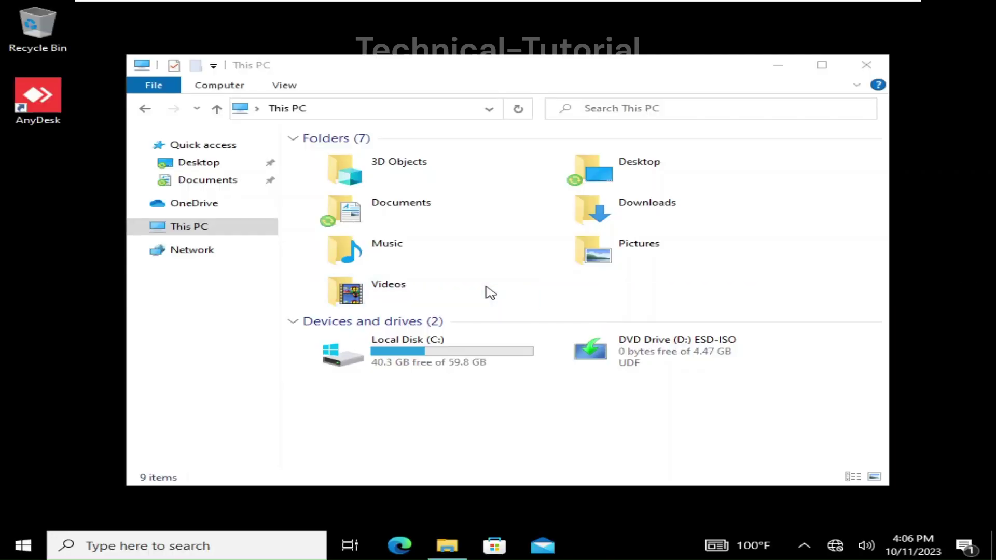
Step: Run gpupdate /force twice in the elevated Command Prompt
text(gpu)
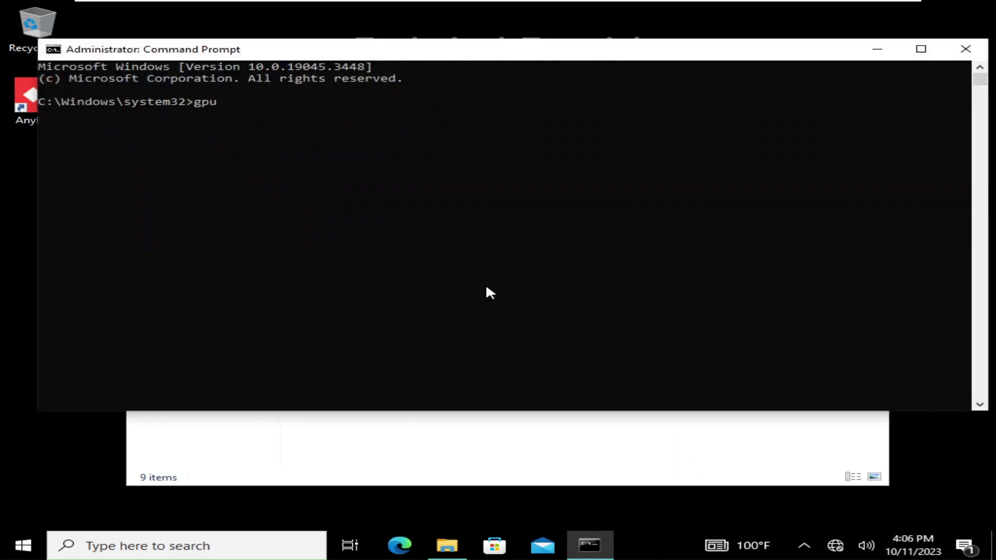
text(pdate /force)
key(Return)
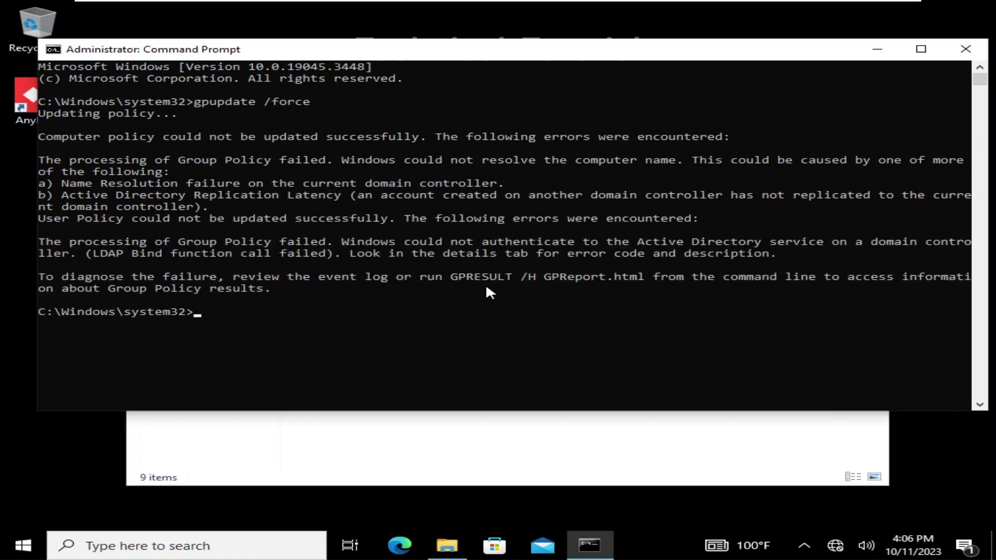
key(Up)
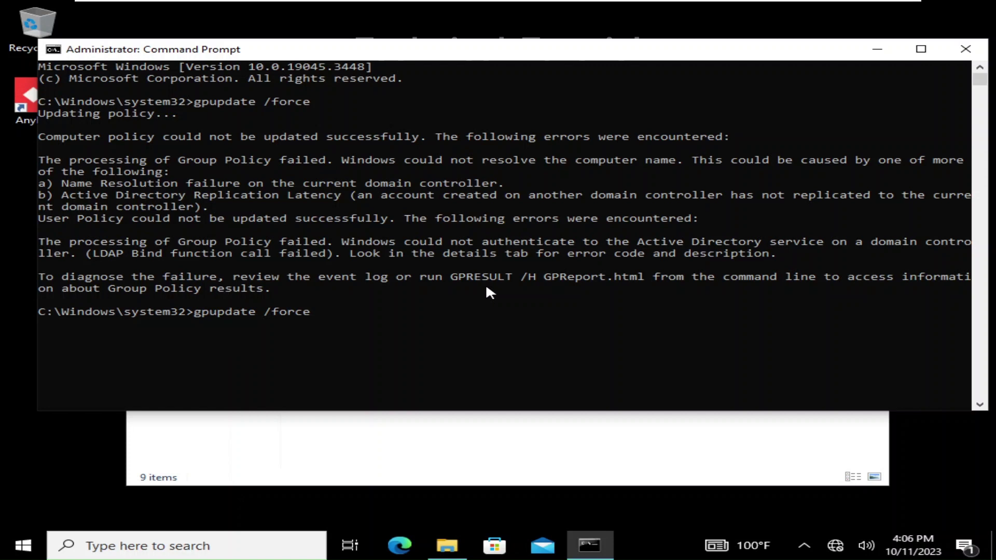
key(Return)
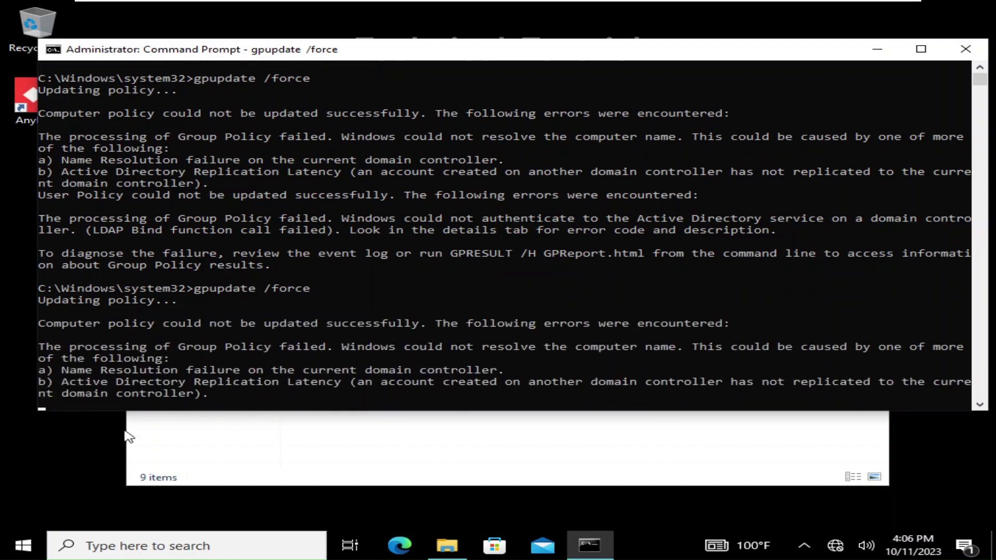
click(24, 546)
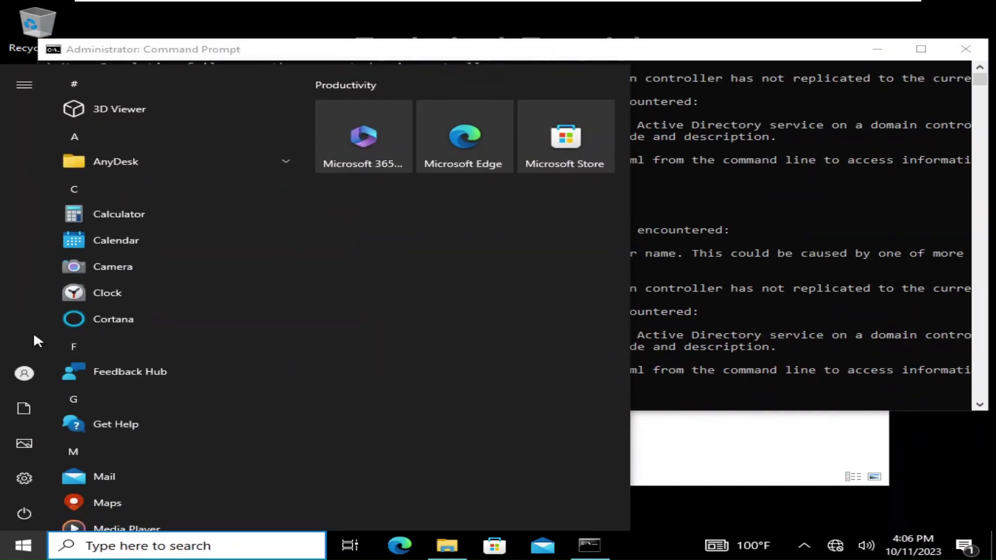
Step: Sign out of the HR user's session from the Start menu, closing open apps anyway
click(33, 369)
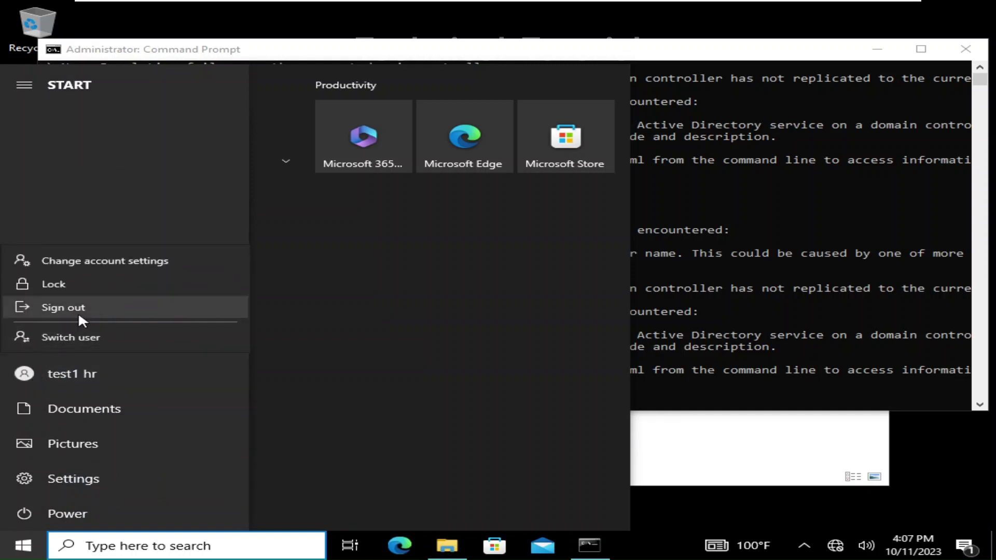
click(78, 313)
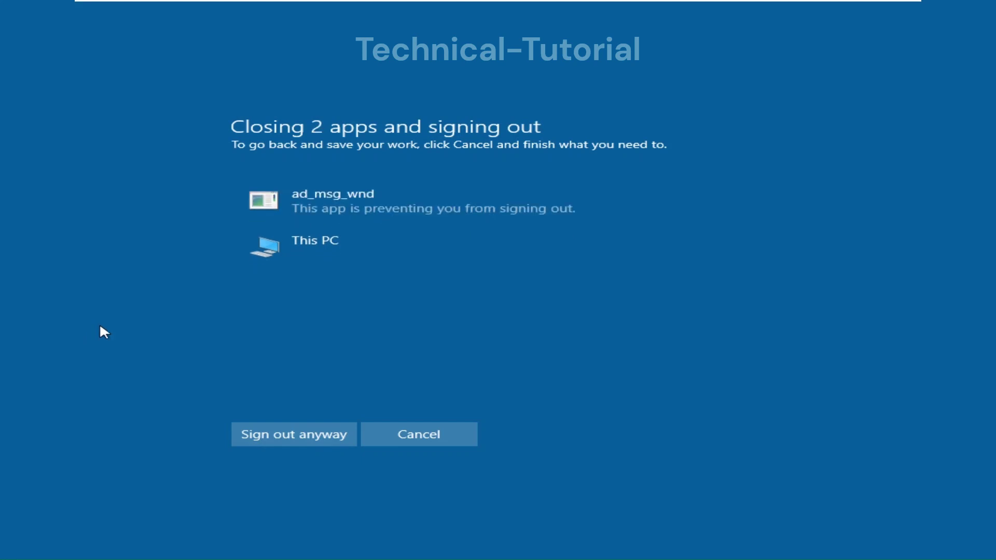
click(268, 434)
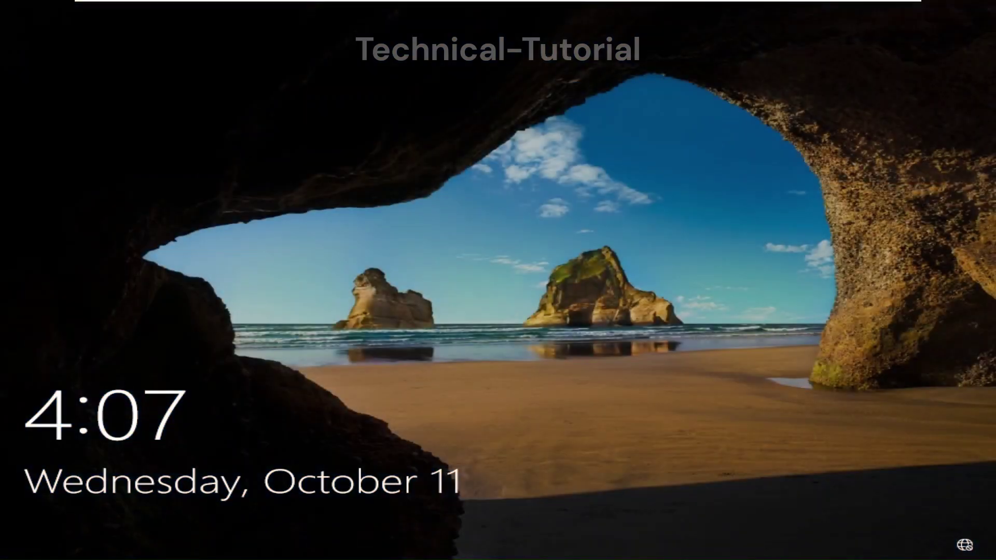
Step: Sign back in as the HR test user with the user's password
key(Return)
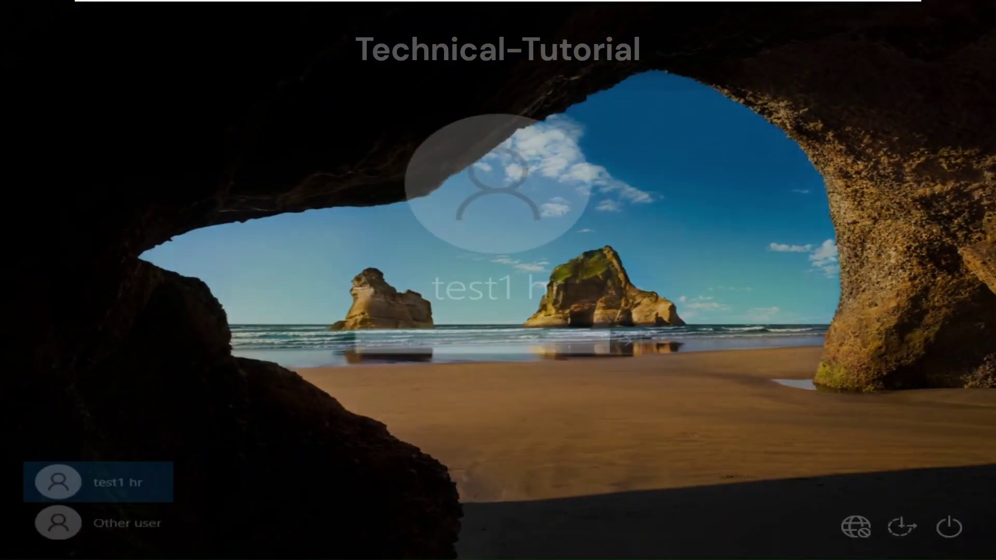
text(*******)
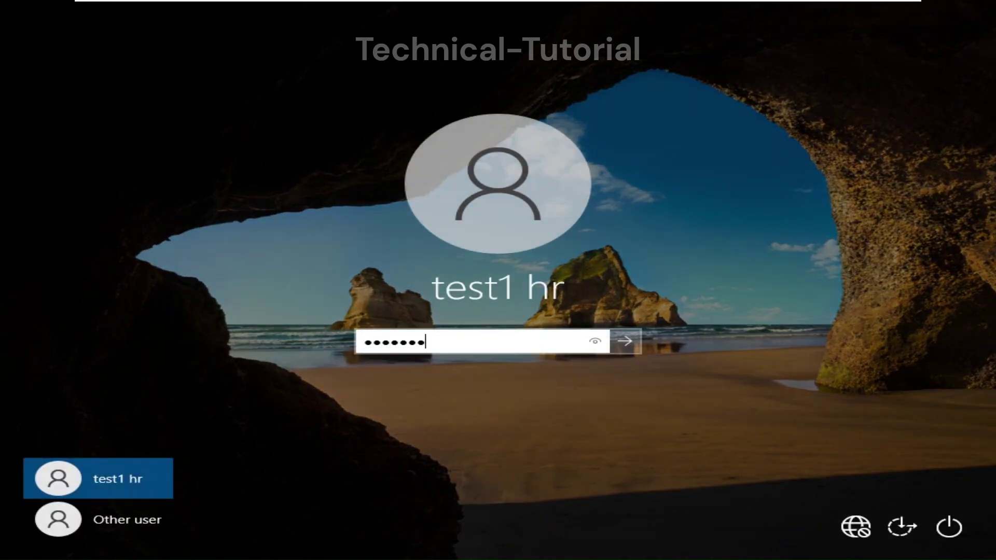
key(Return)
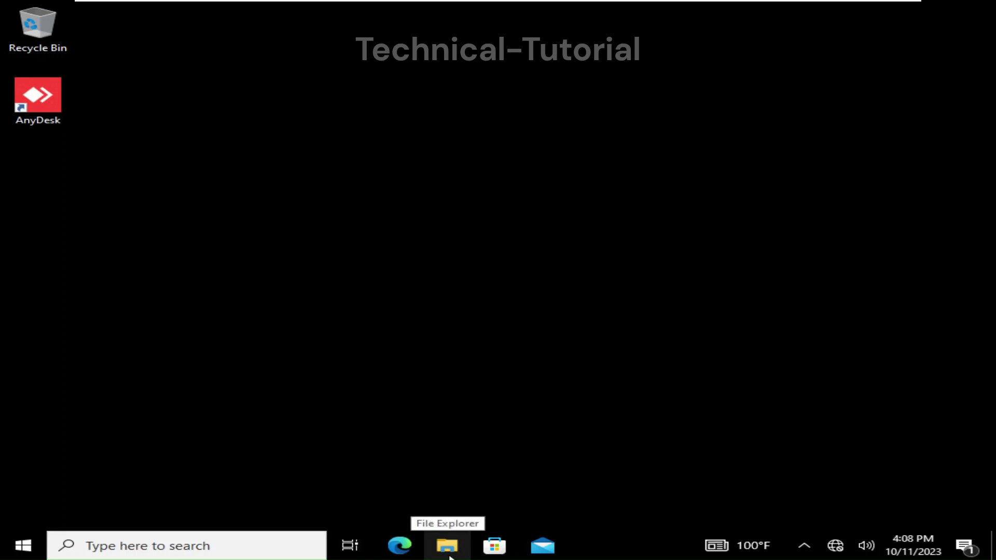
Step: Open This PC in File Explorer to check the drive list for the mapped network drive
click(448, 546)
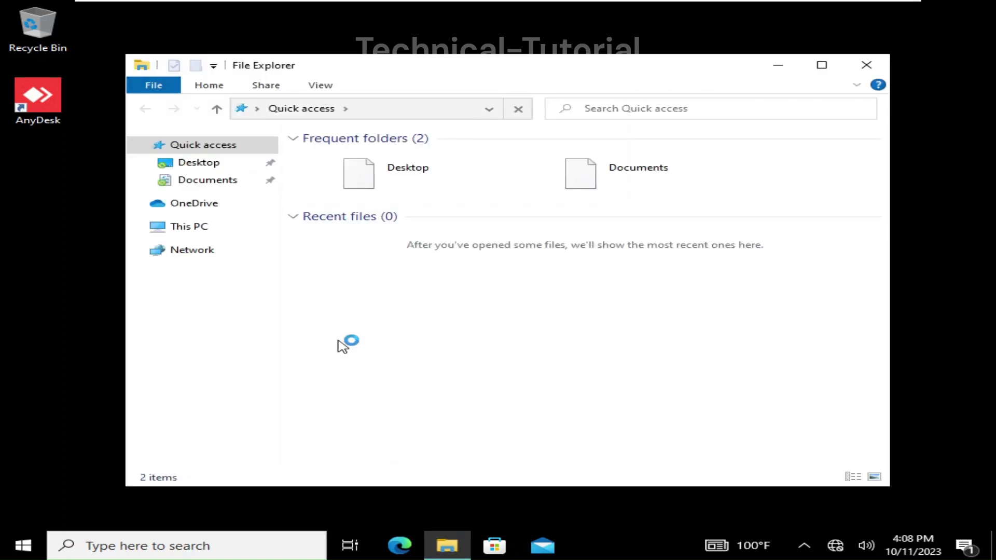
click(201, 227)
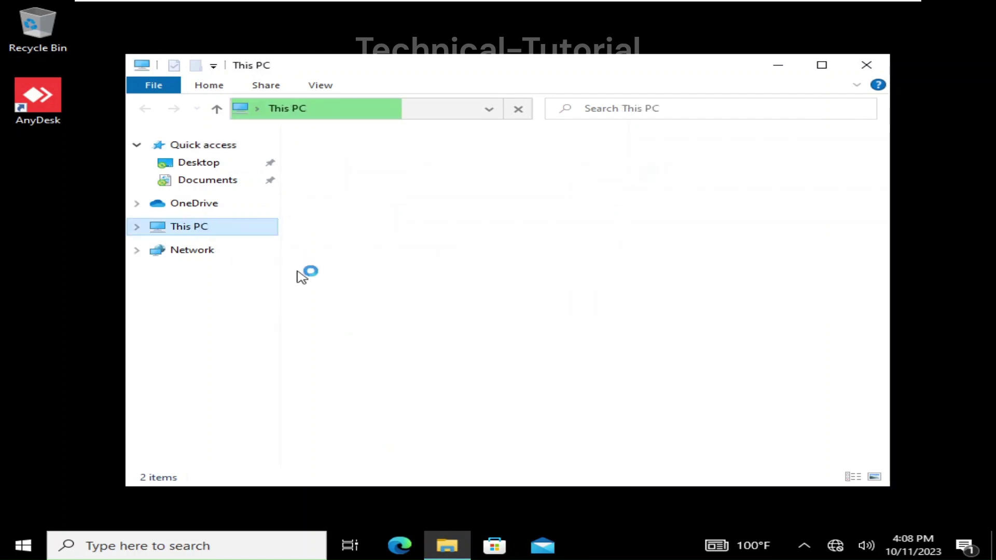